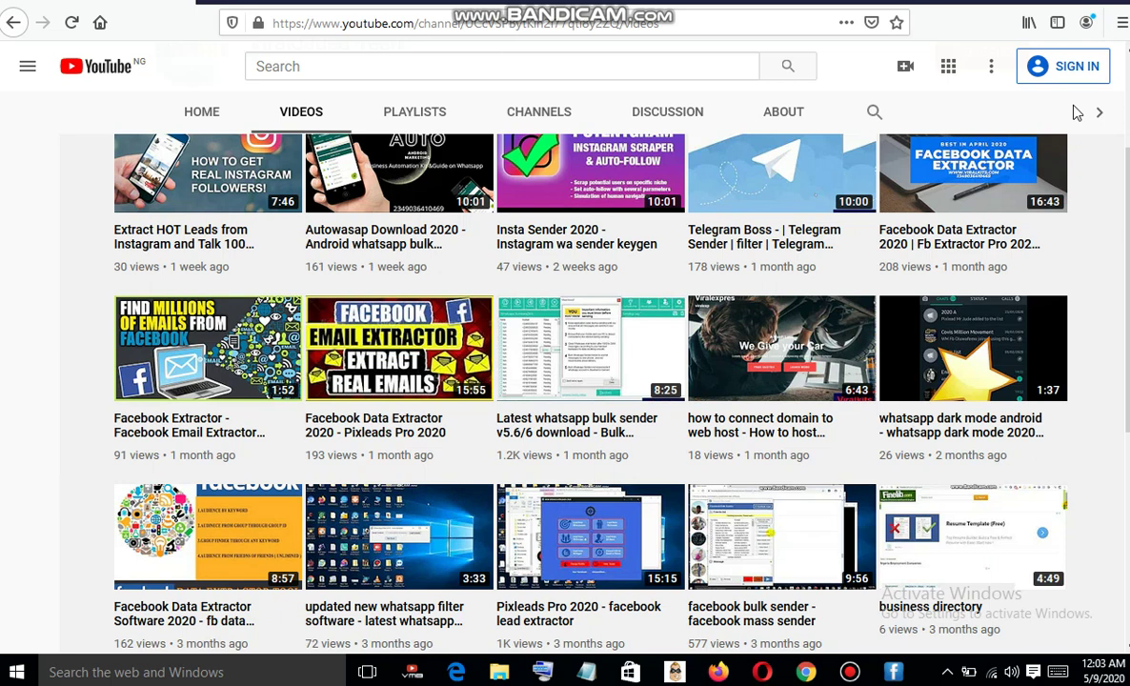
Switch to Facebook Multi Messenger and accept one-tap login for the signed-in Facebook account
click(896, 673)
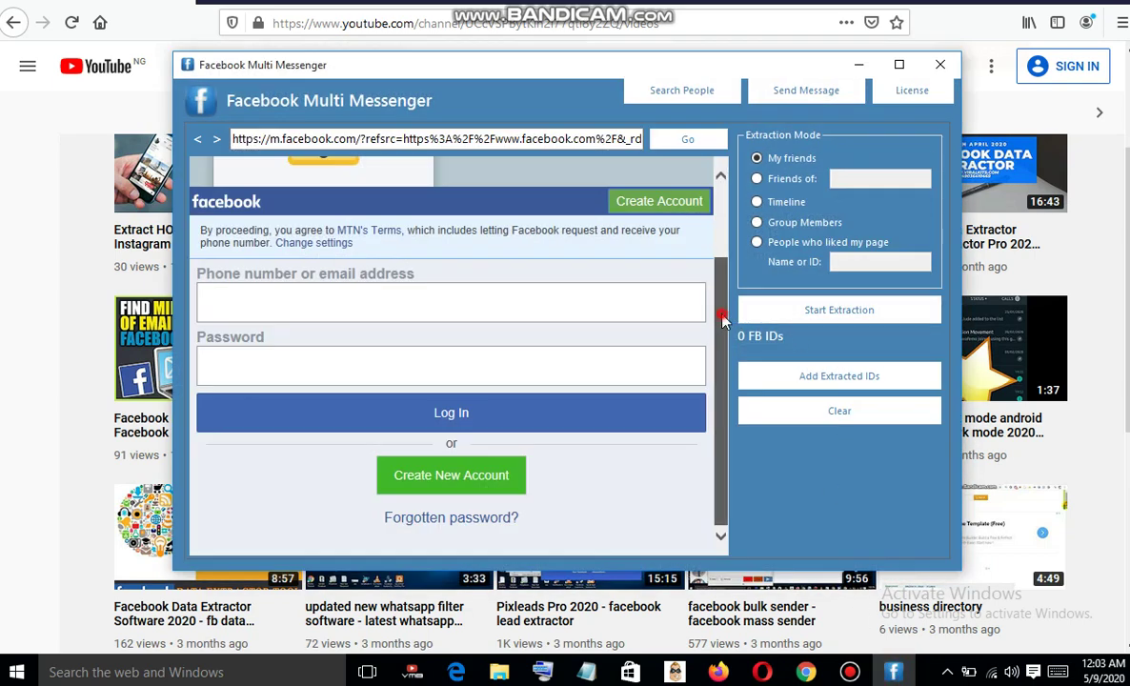
scroll(722, 319, up, 2)
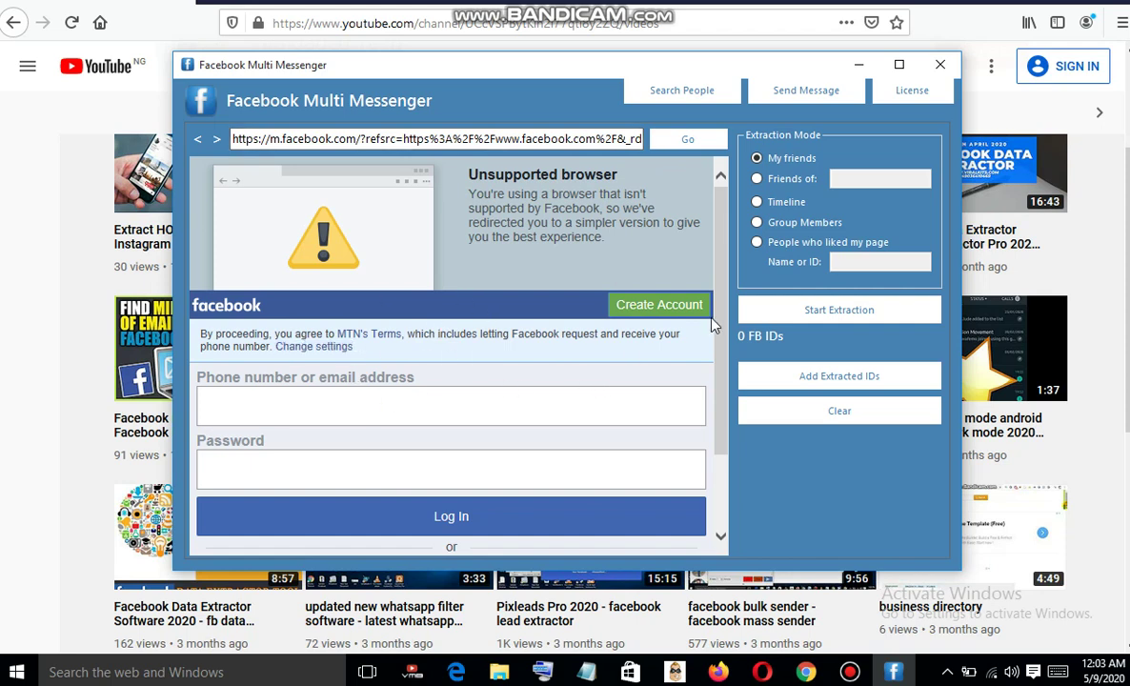
drag(724, 314, 730, 399)
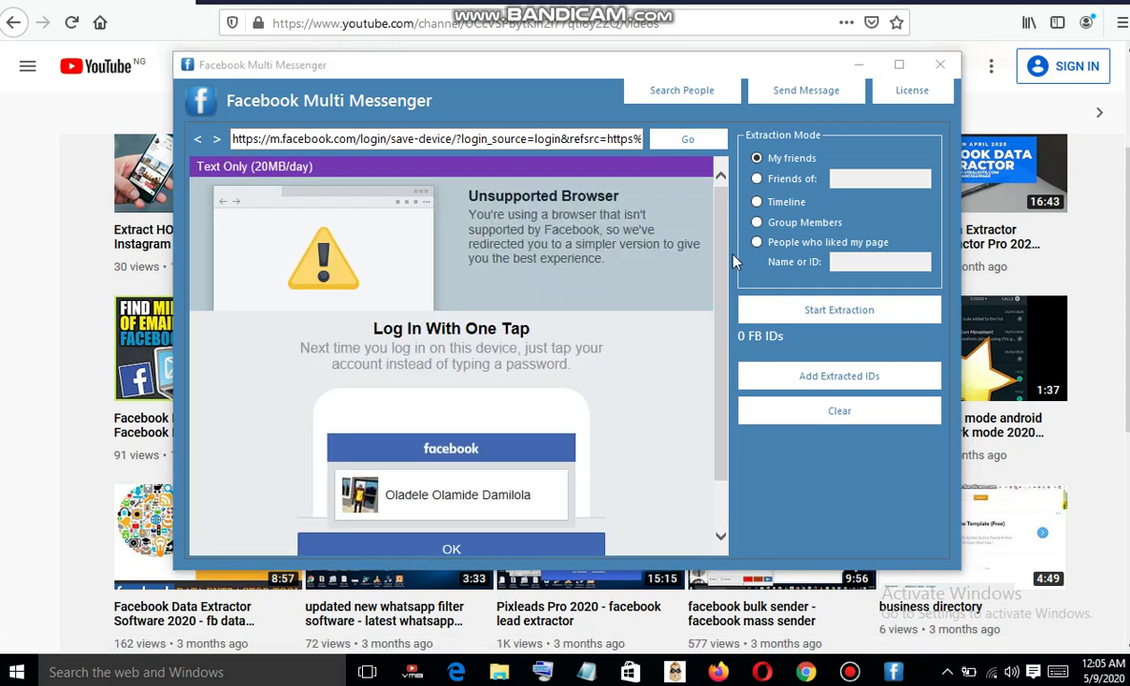
drag(727, 255, 723, 375)
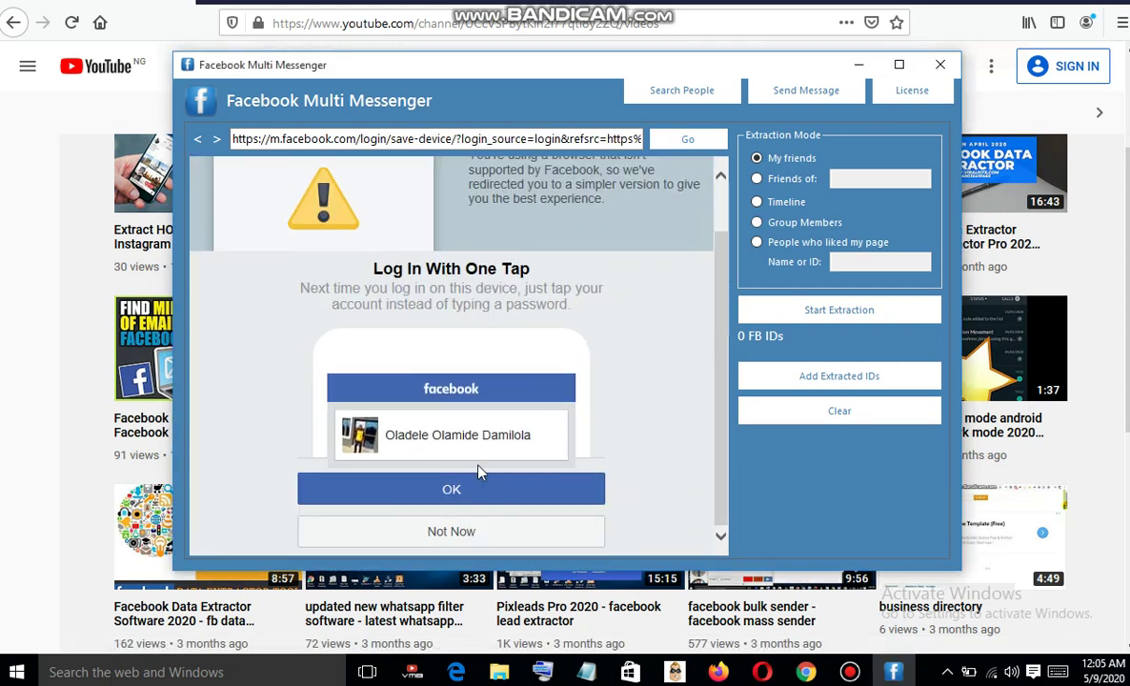
click(481, 491)
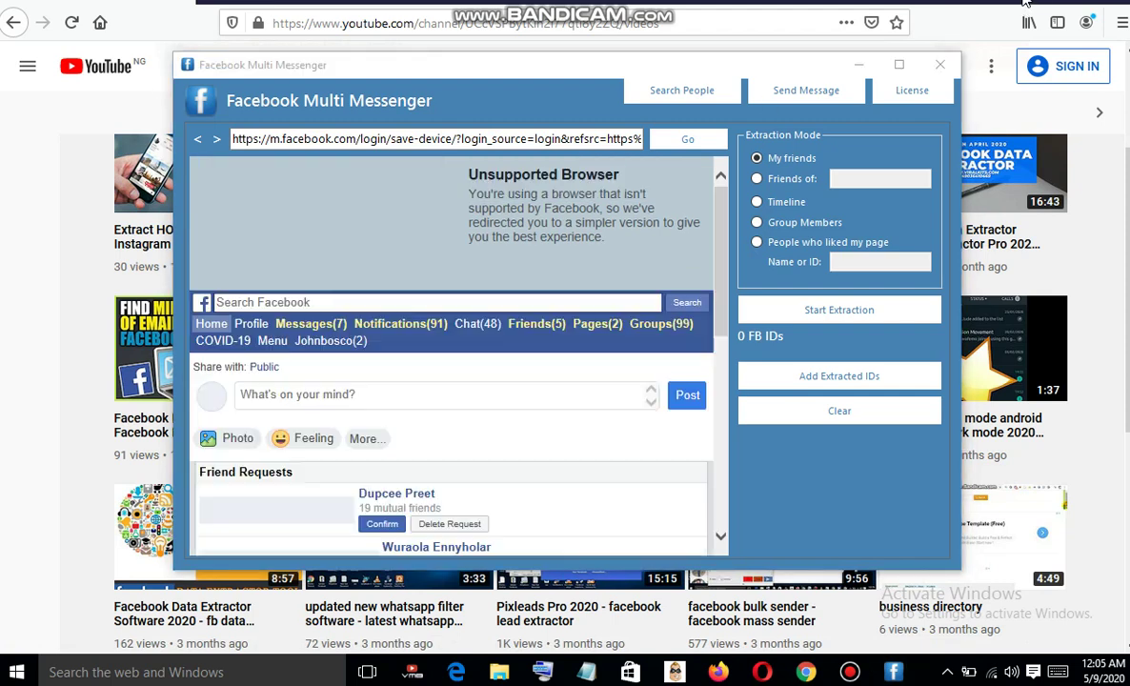
Choose My friends as the extraction mode and maximize the Facebook Multi Messenger window
drag(721, 205, 724, 271)
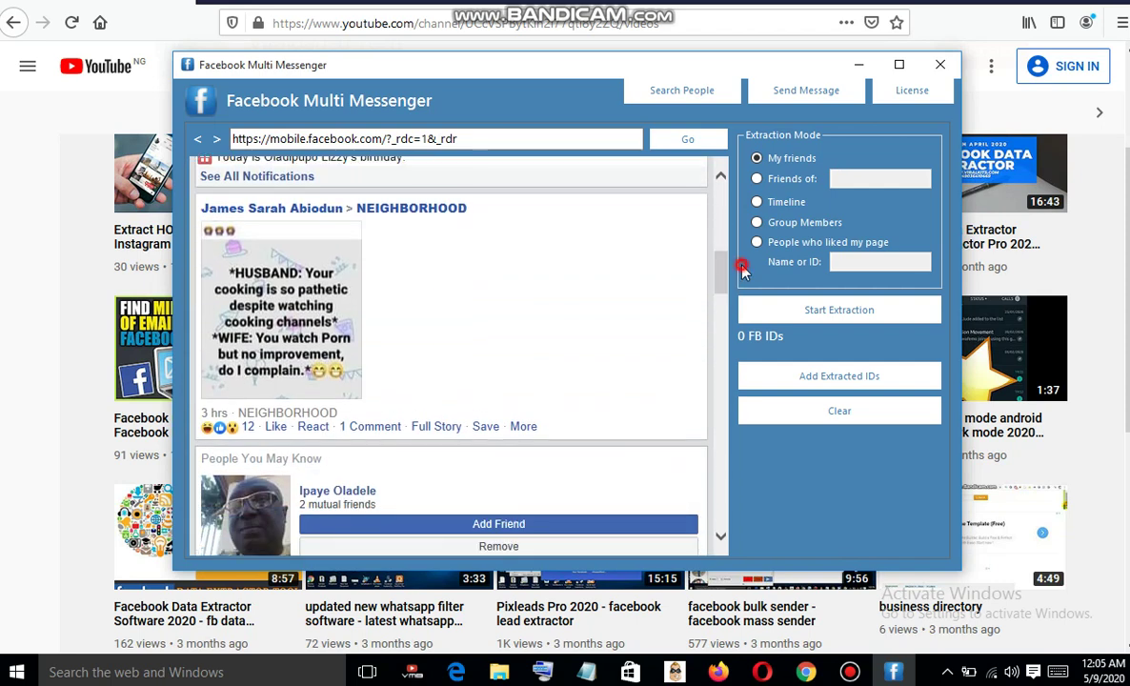
click(786, 159)
click(899, 64)
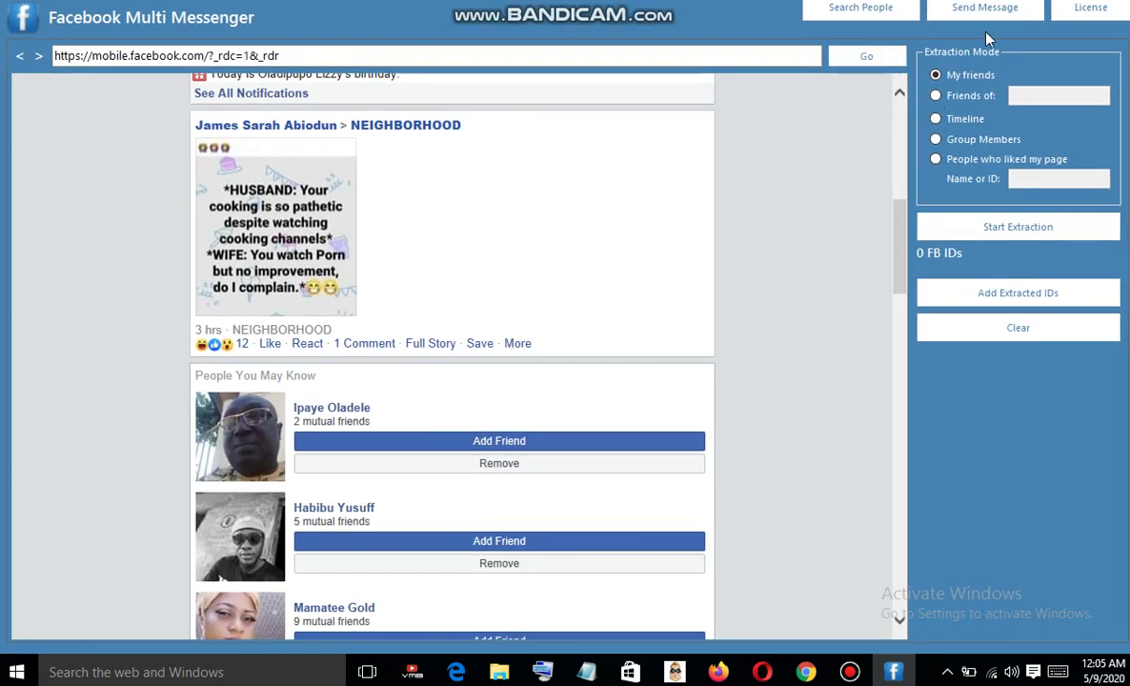
Look over the people search and message sending pages, ending on the people search page
click(855, 12)
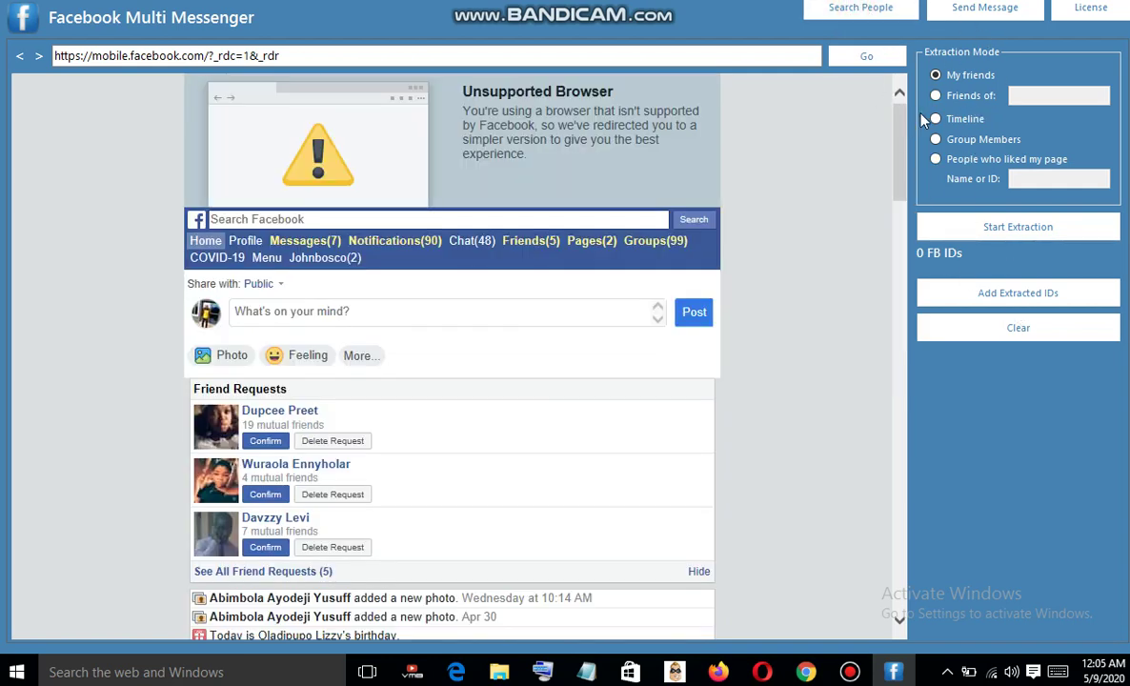
click(961, 17)
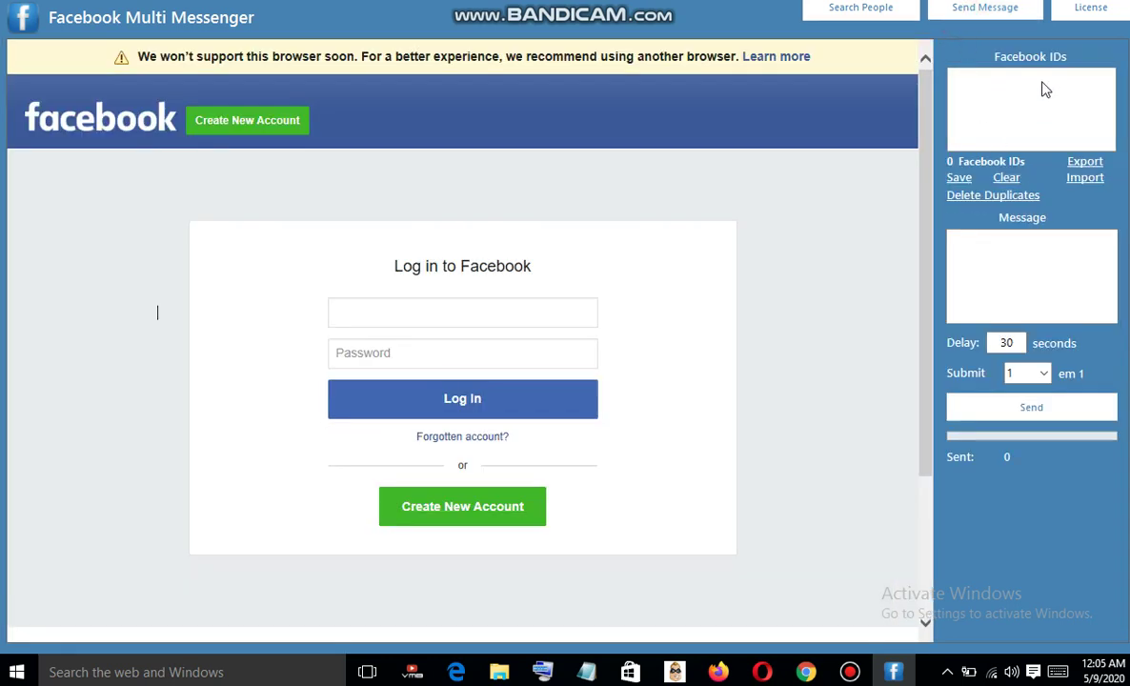
click(862, 10)
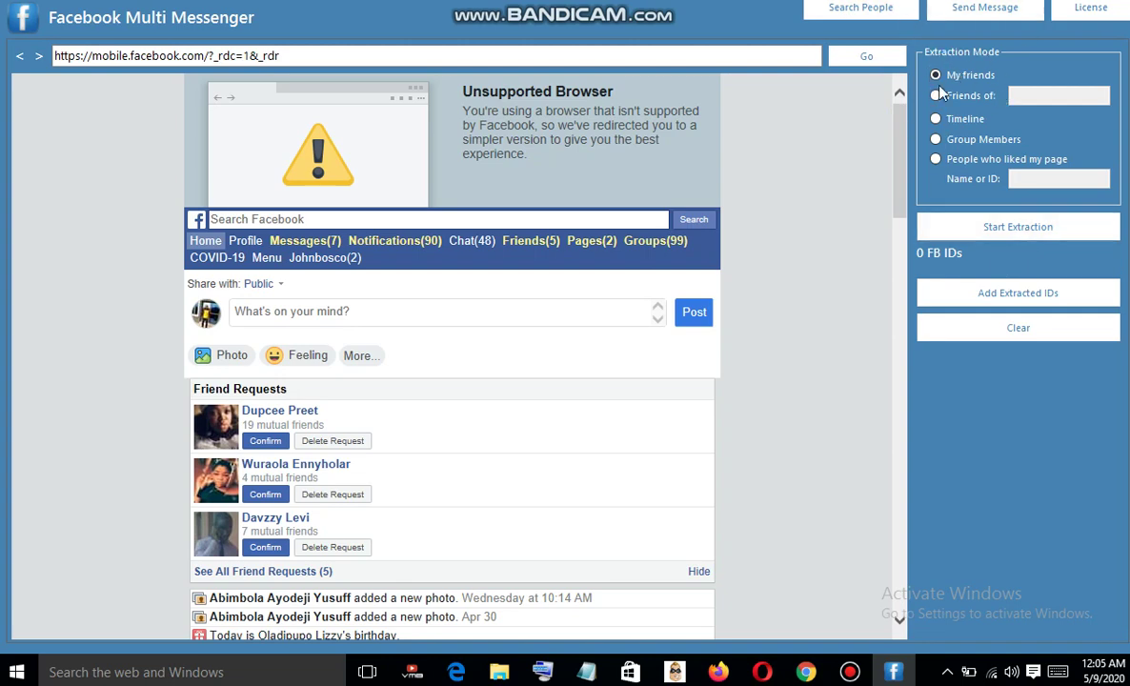
Extract Facebook IDs in My friends mode and stop the extraction while it is still running
click(973, 76)
click(1018, 228)
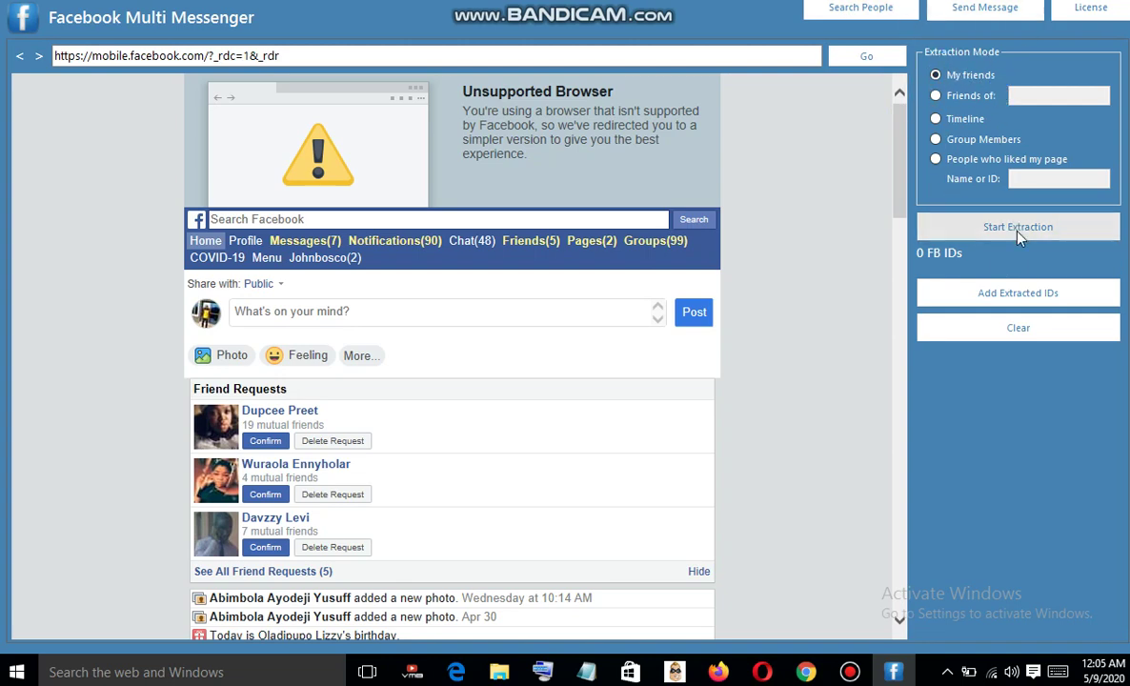
click(1018, 229)
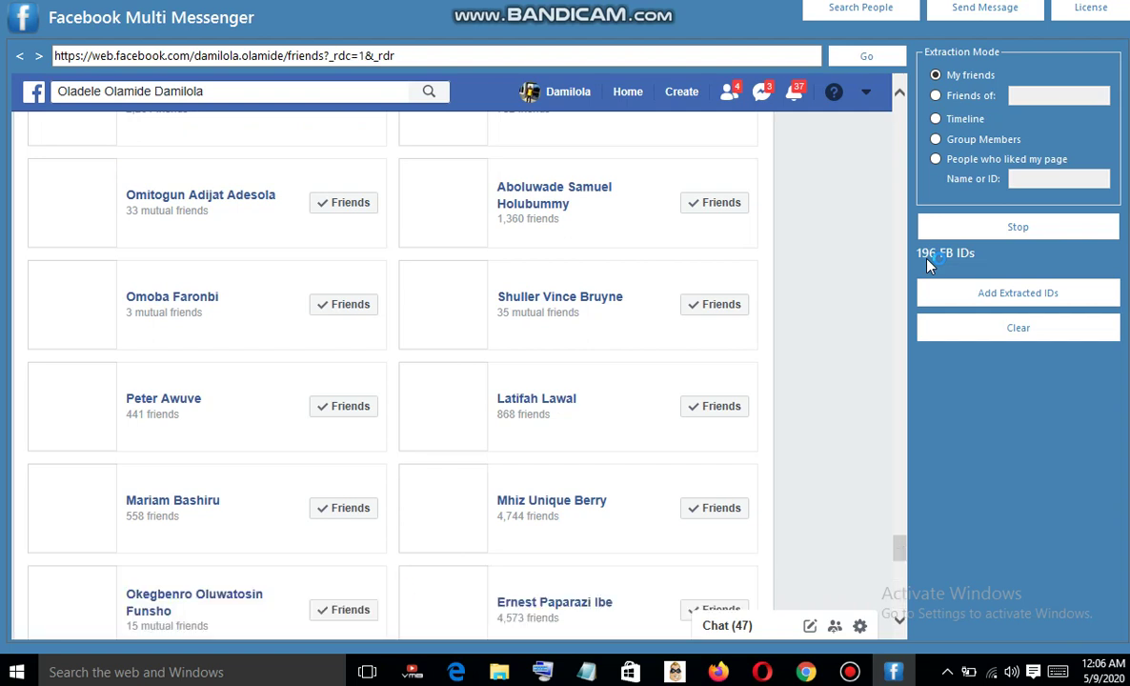
click(1041, 234)
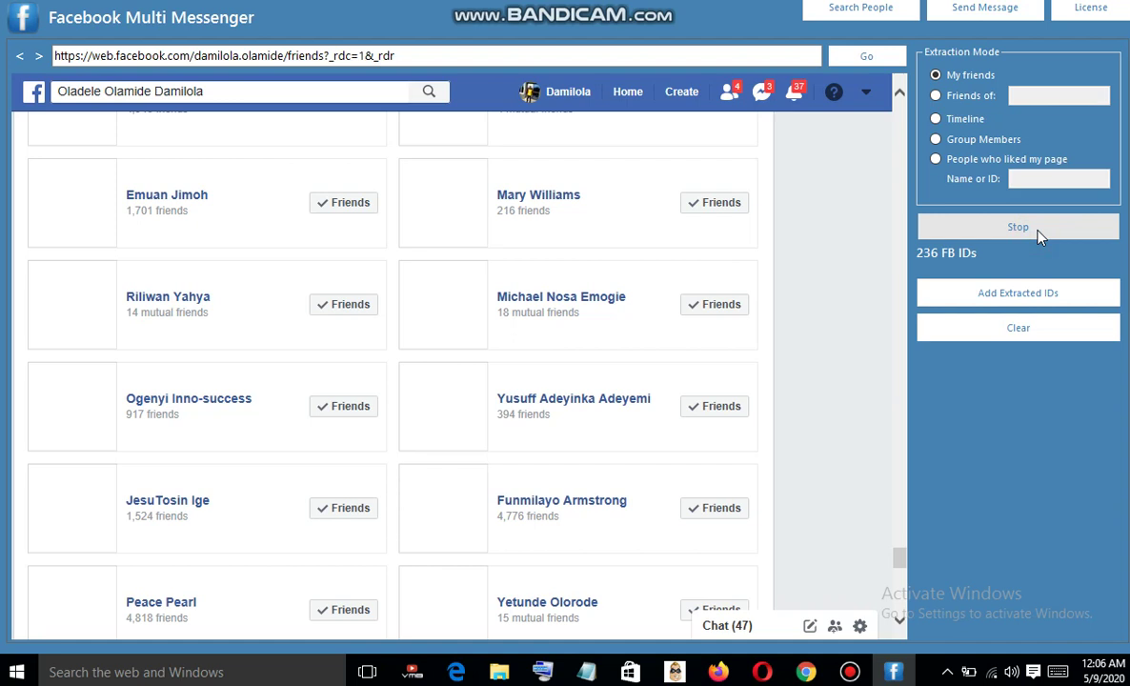
click(1041, 234)
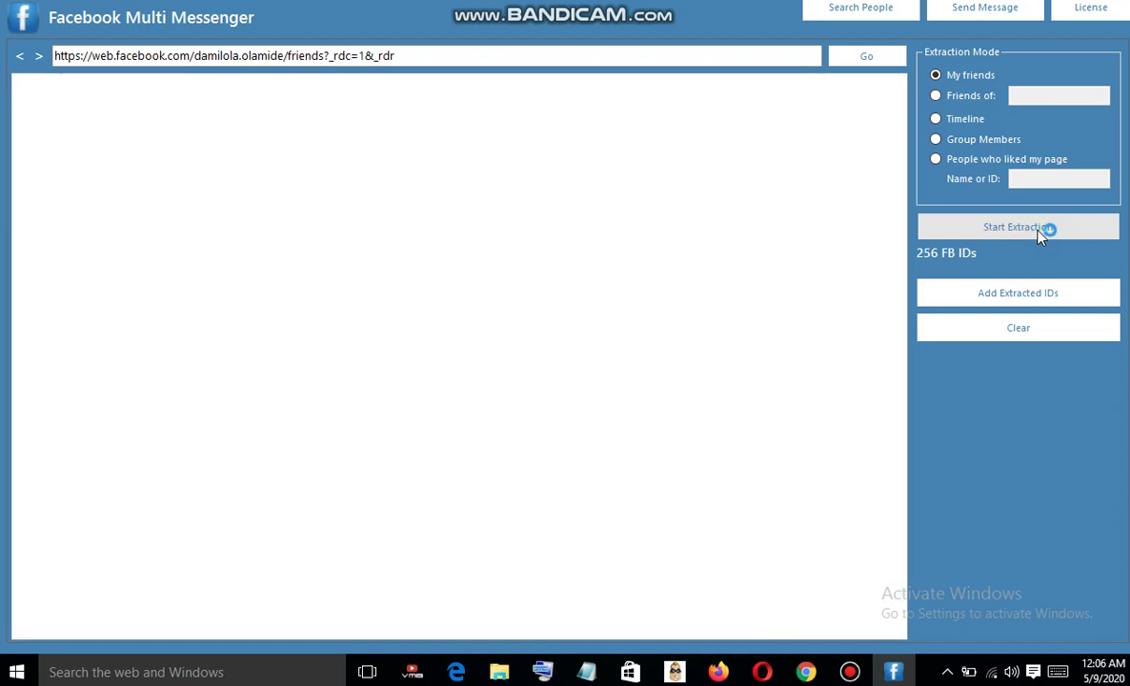
Add the extracted Facebook IDs to the recipient list for sending messages
click(953, 294)
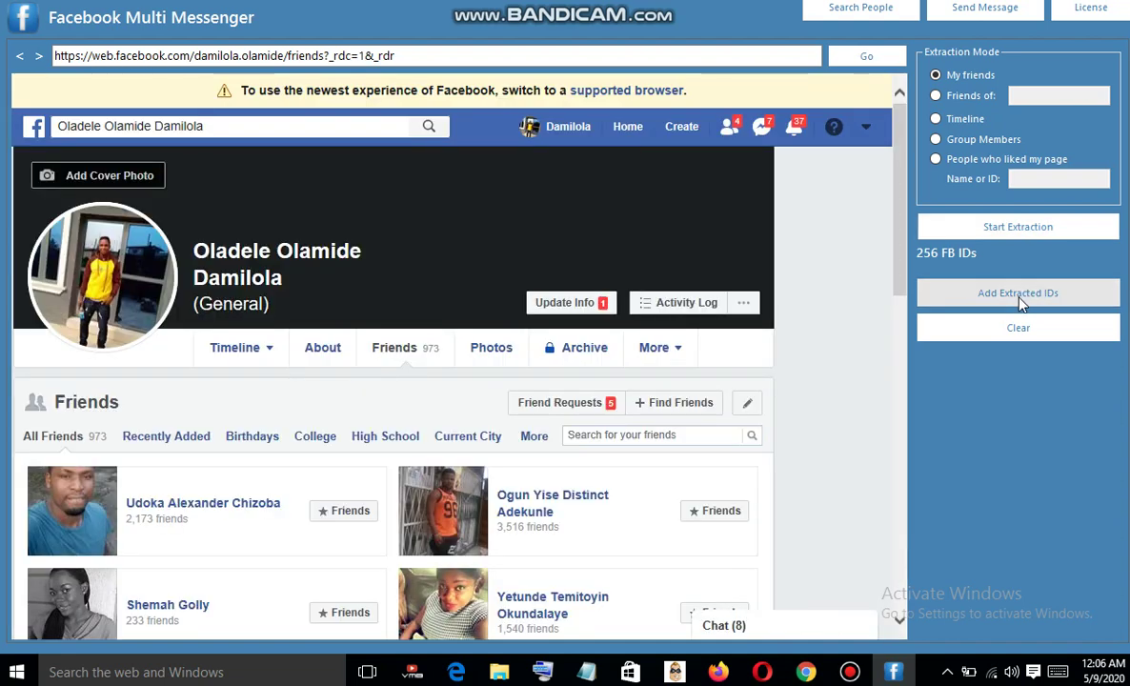
click(1002, 227)
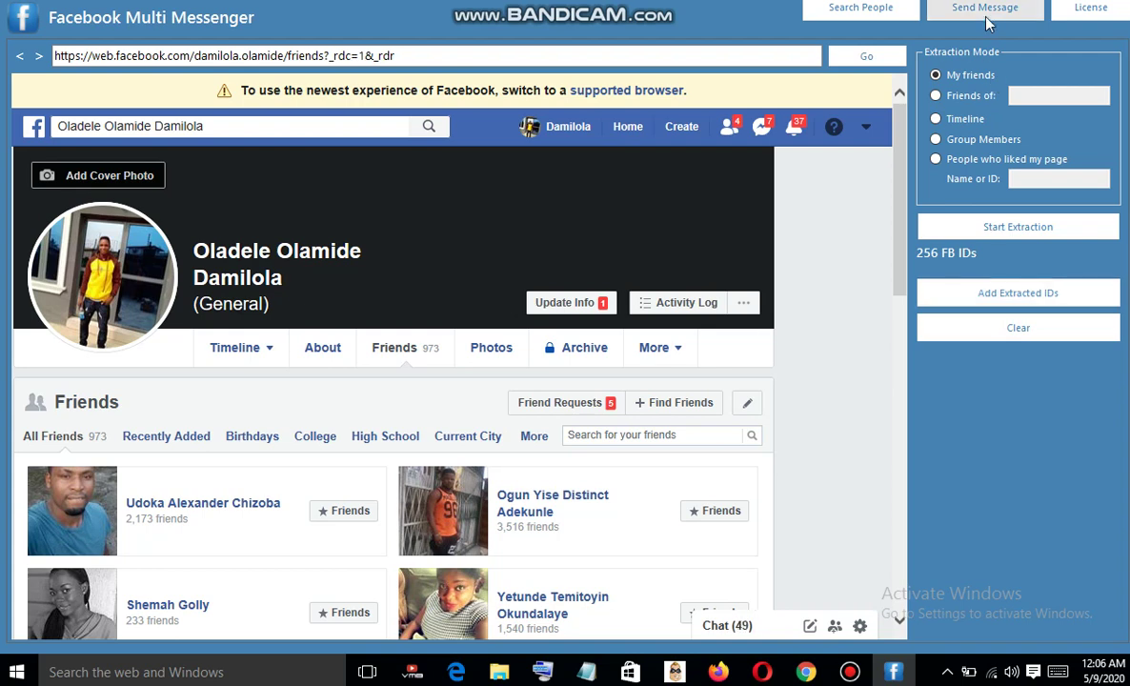
click(985, 7)
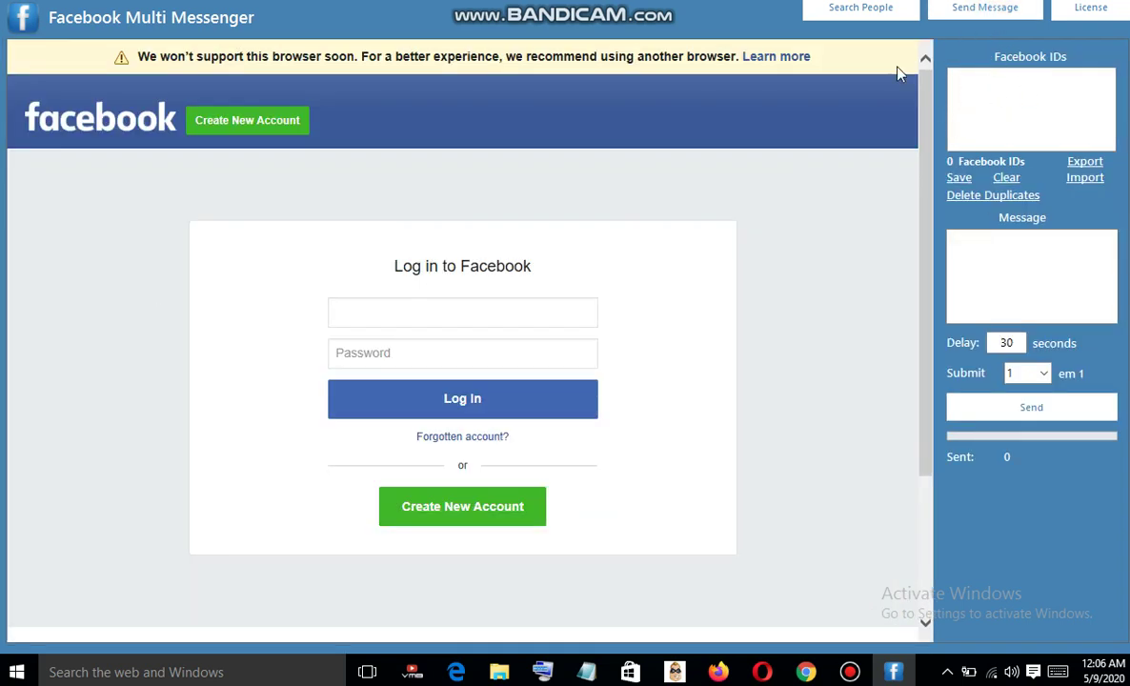
click(860, 8)
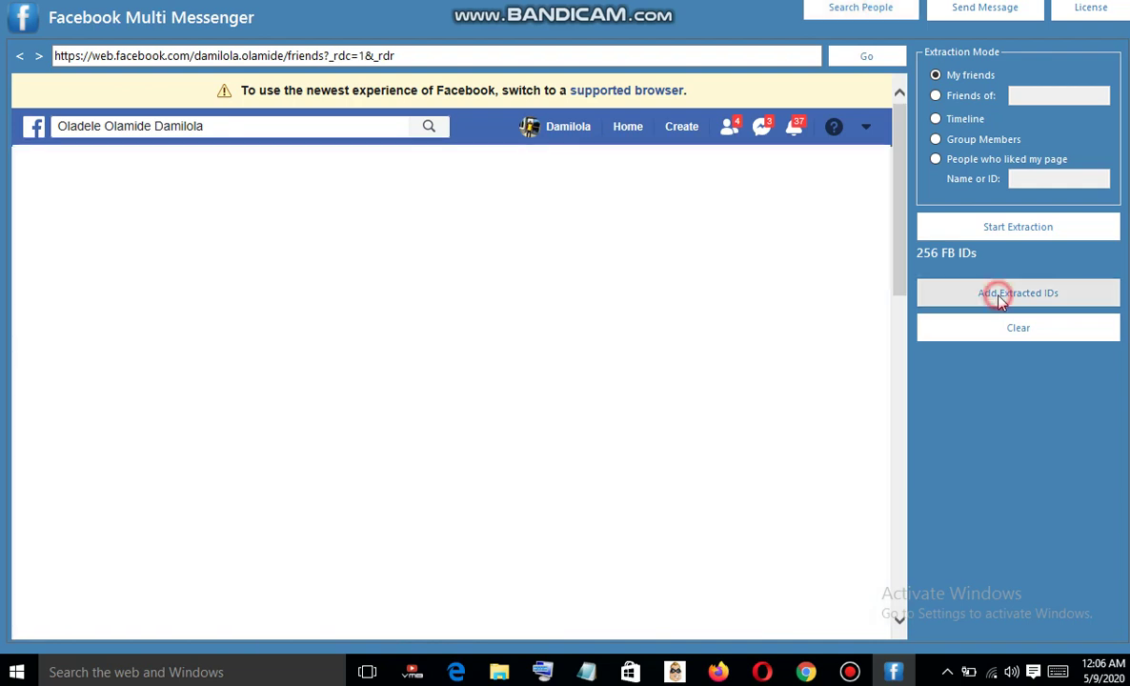
click(999, 298)
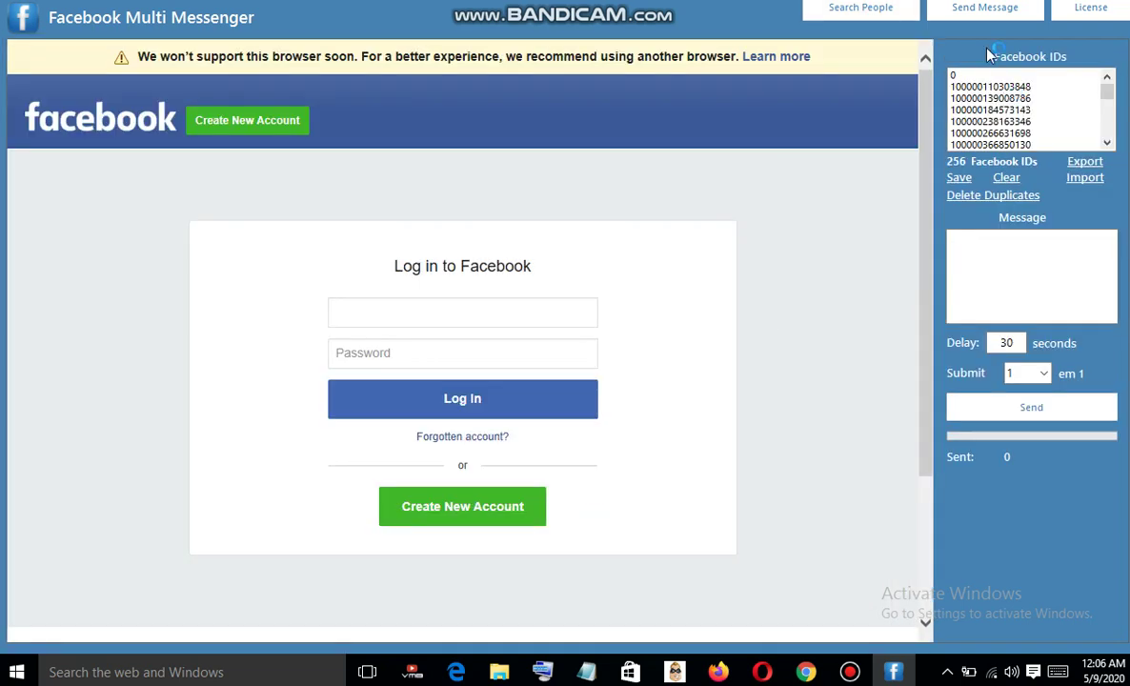
Review the list of Facebook IDs, its export and import options, and the empty message field
click(1107, 93)
mouse_move(1107, 93)
mouse_down()
mouse_move(1107, 119)
mouse_move(1103, 84)
mouse_up()
click(1085, 162)
click(1085, 178)
click(1029, 260)
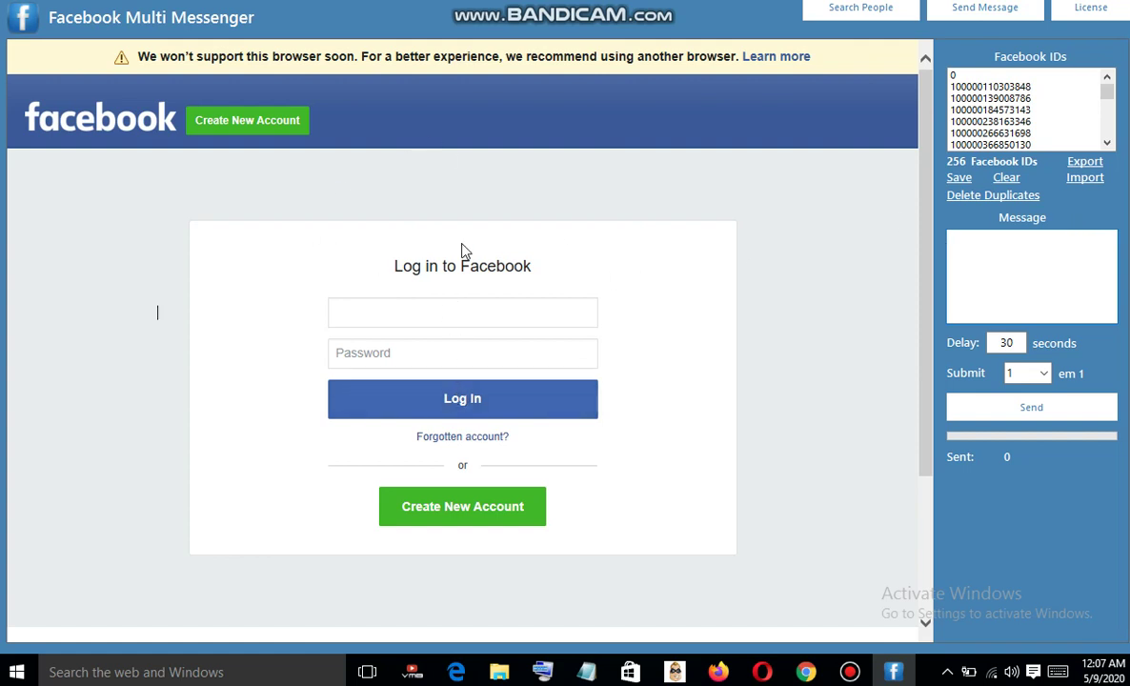
Log in to Facebook on the message sending page with the account's e-mail and password, and return to the home feed
click(530, 174)
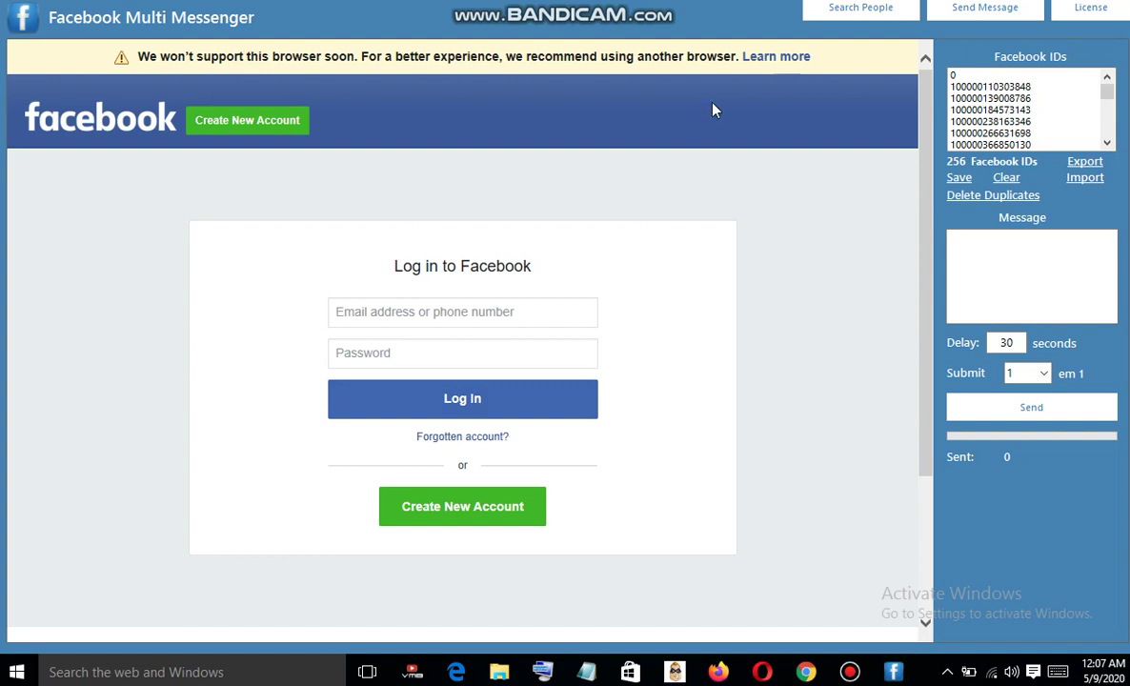
click(424, 315)
text(vi)
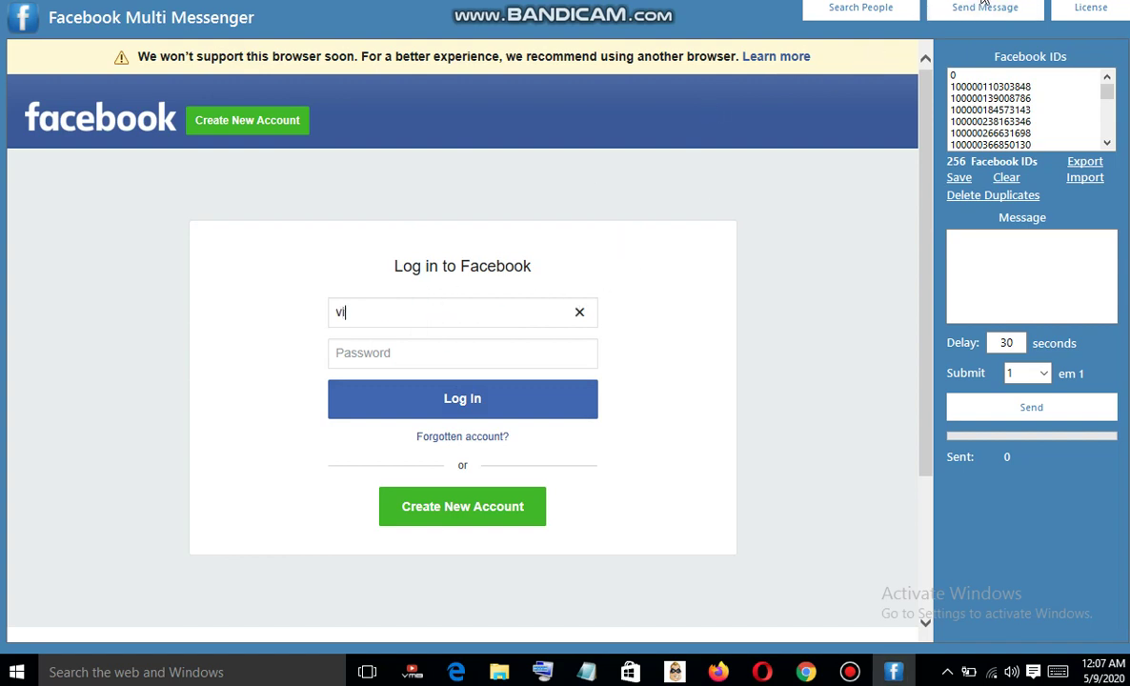
text(r)
key(Down)
key(Return)
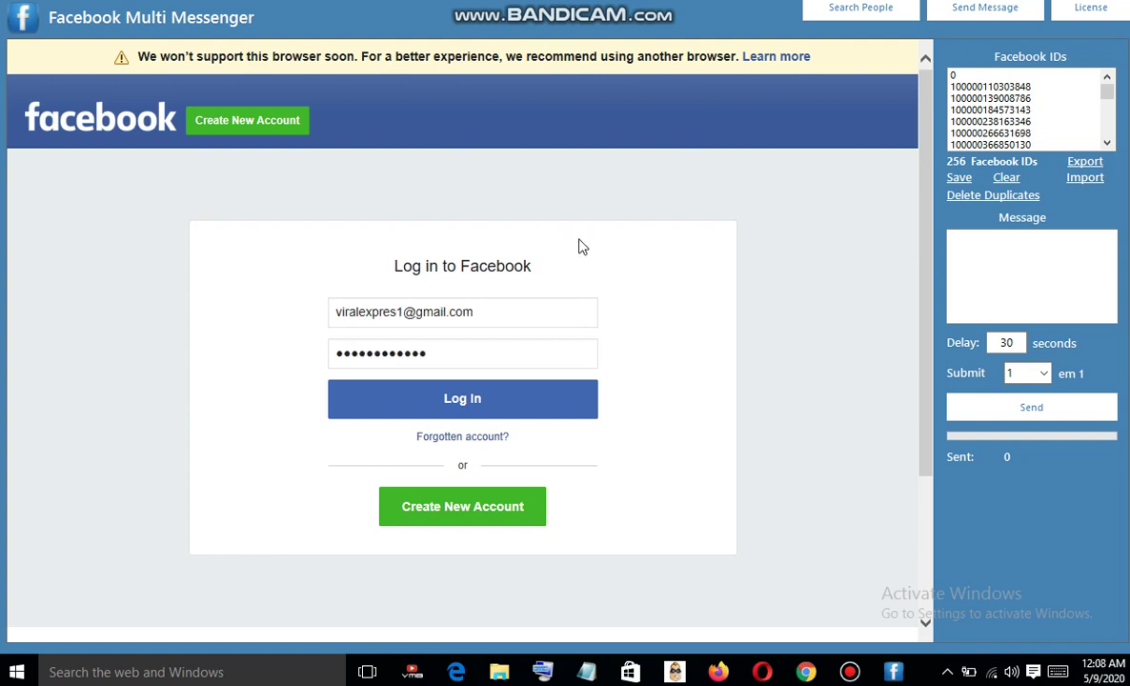
click(505, 408)
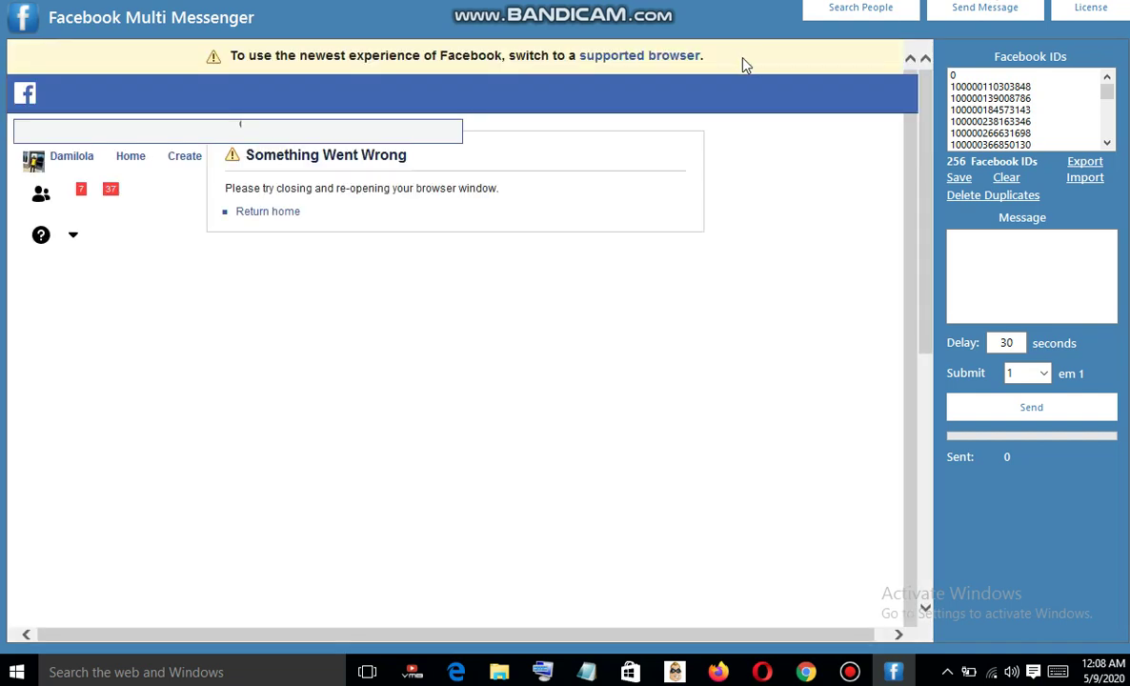
click(291, 218)
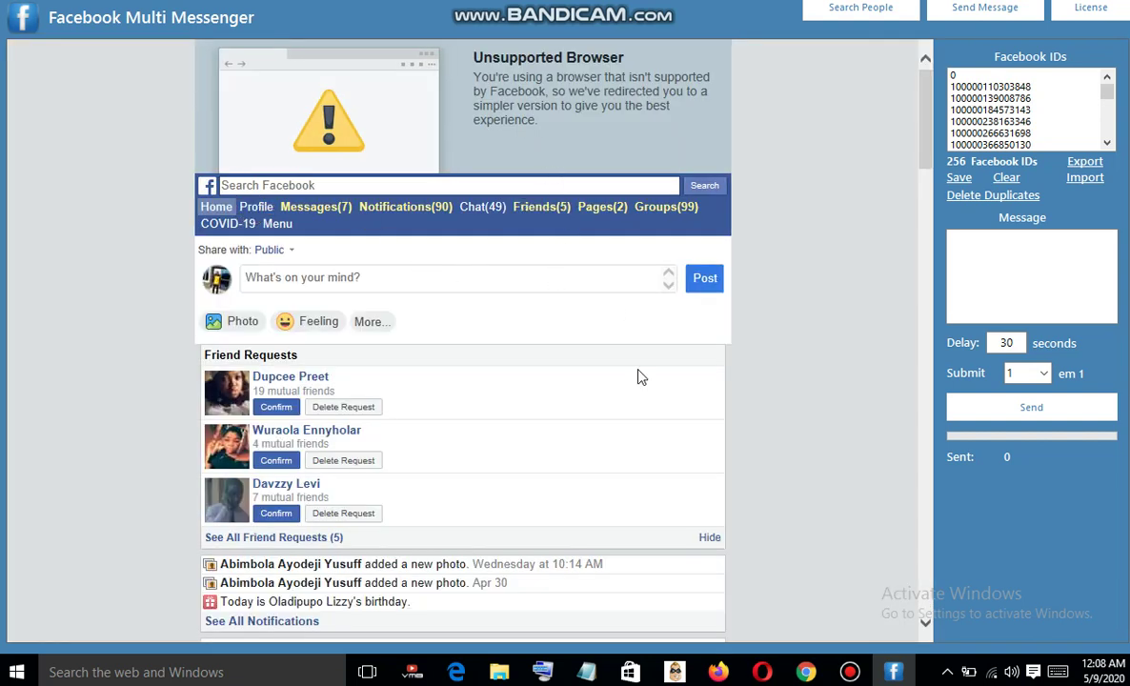
Write the message "Hi" with a 10-second delay and start sending it to the listed Facebook IDs
mouse_move(923, 92)
mouse_down()
mouse_move(927, 215)
mouse_move(926, 86)
mouse_up()
click(980, 267)
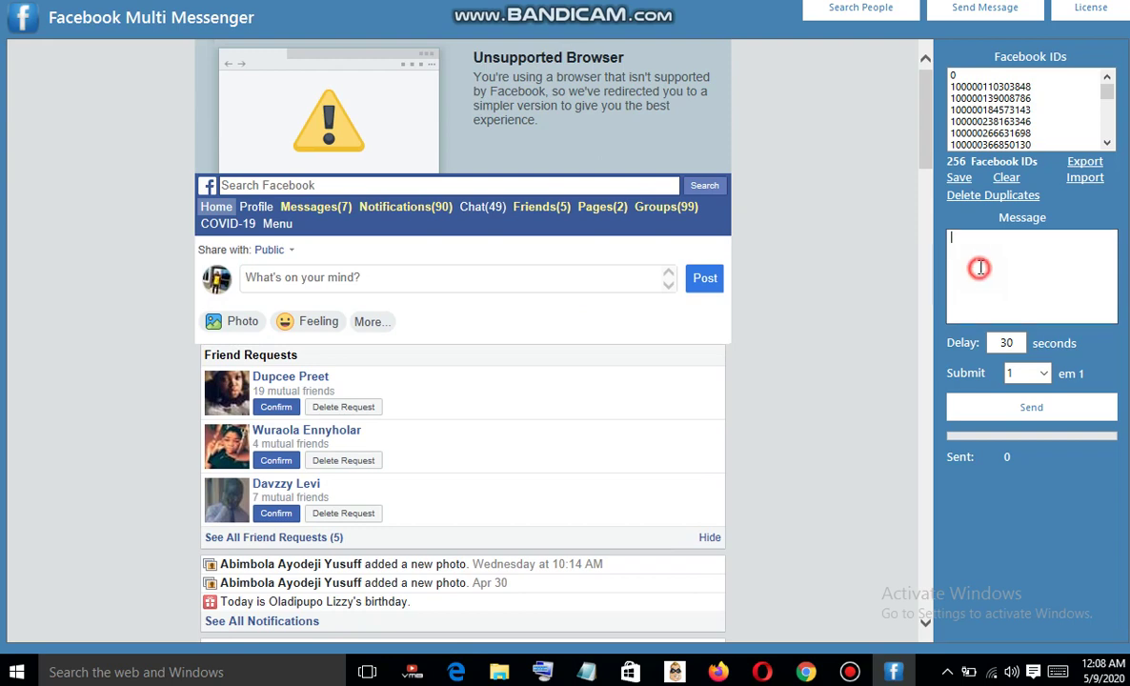
text(Hi)
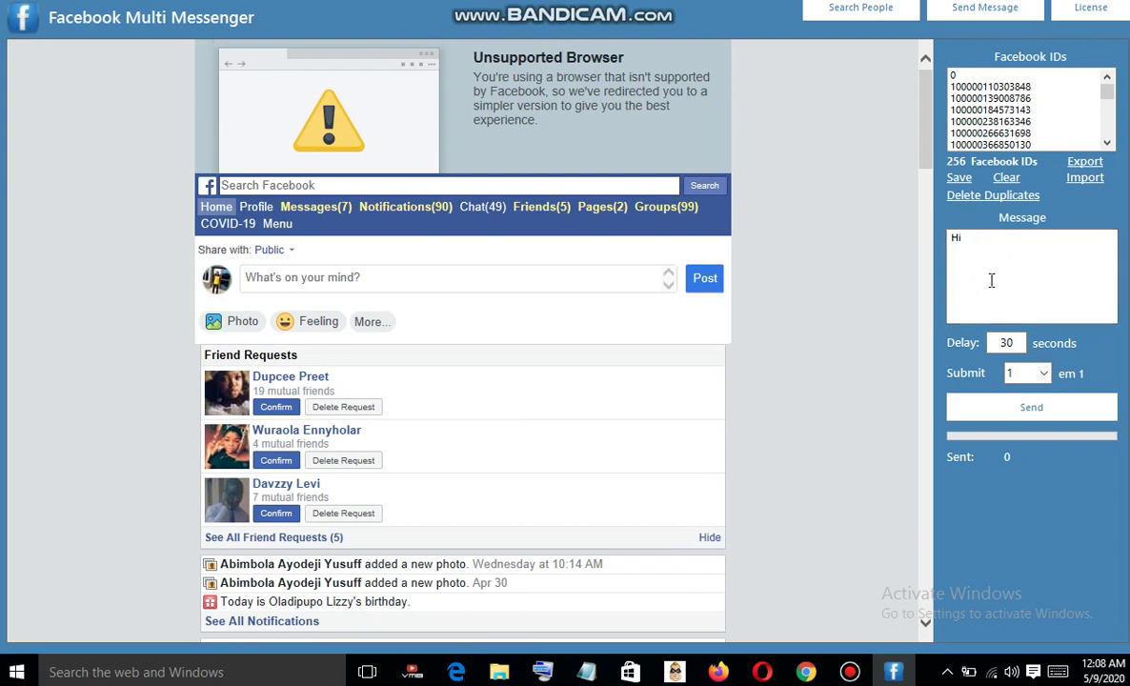
double_click(1007, 343)
text(10)
double_click(1009, 344)
click(1014, 344)
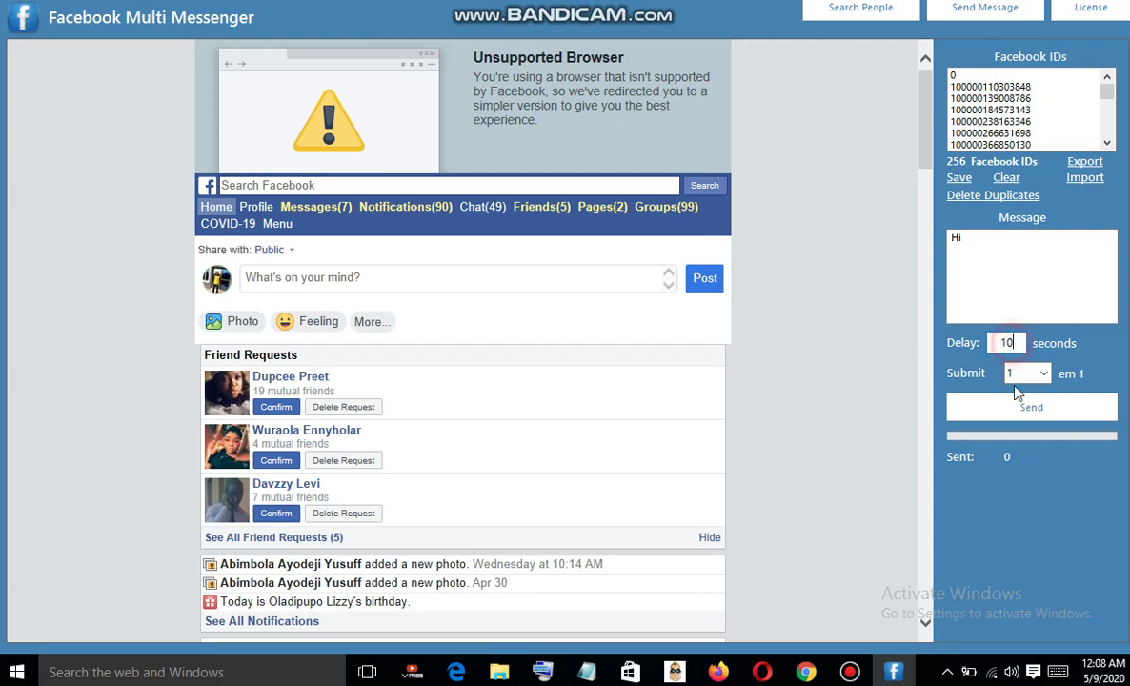
click(1023, 408)
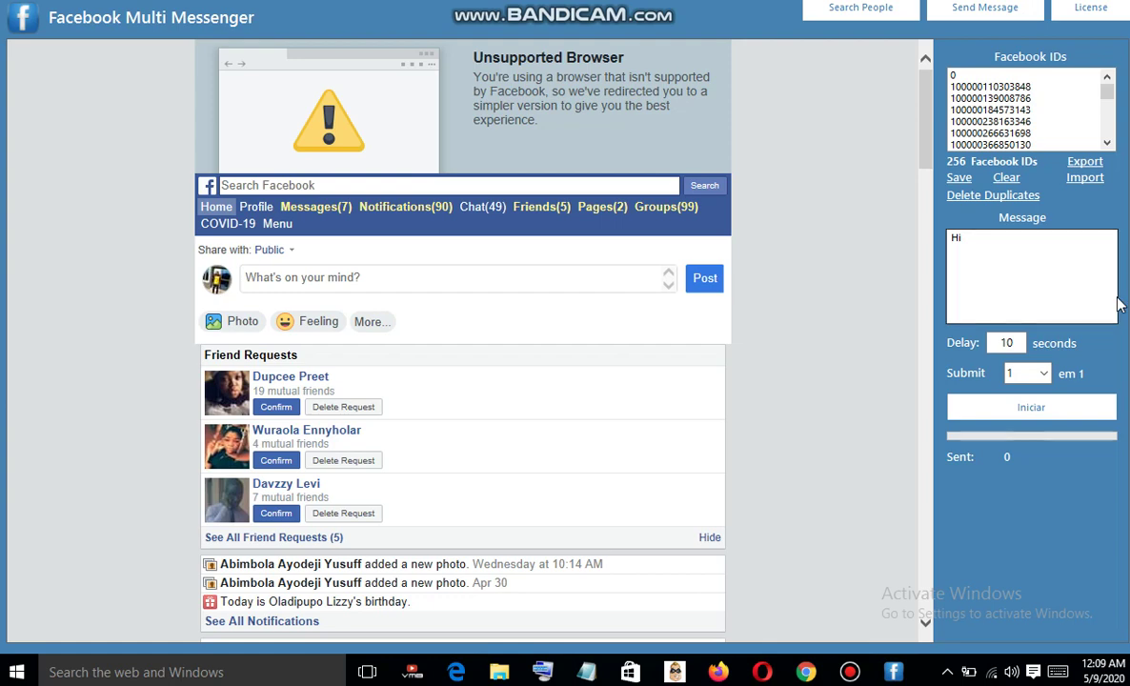
click(1041, 410)
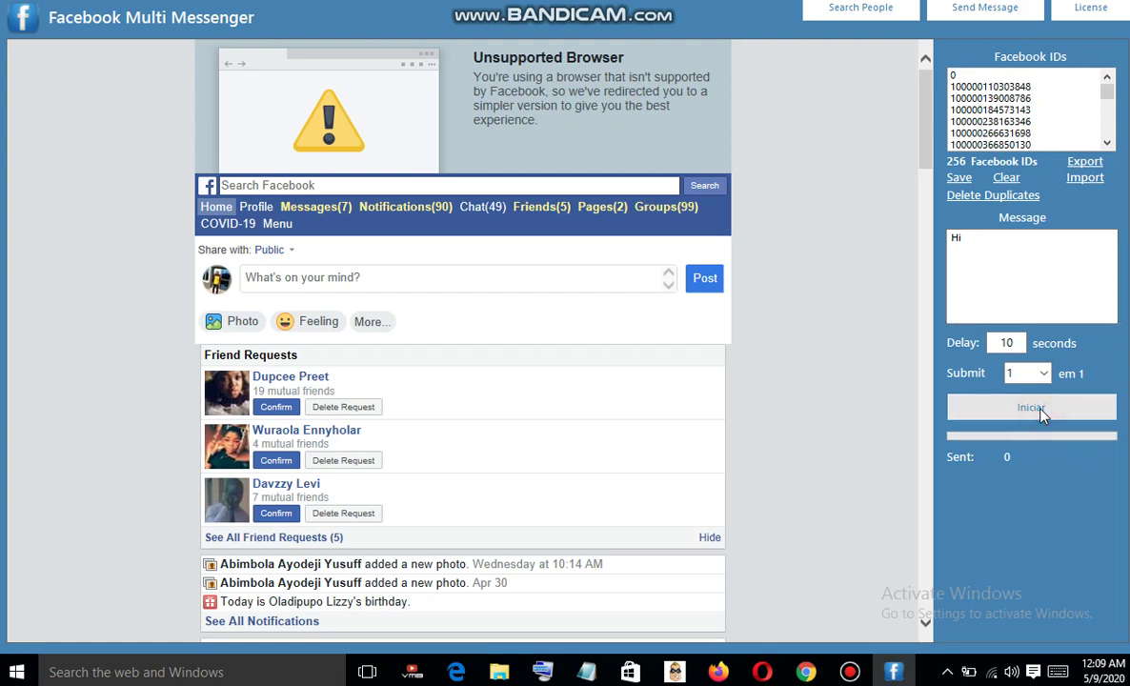
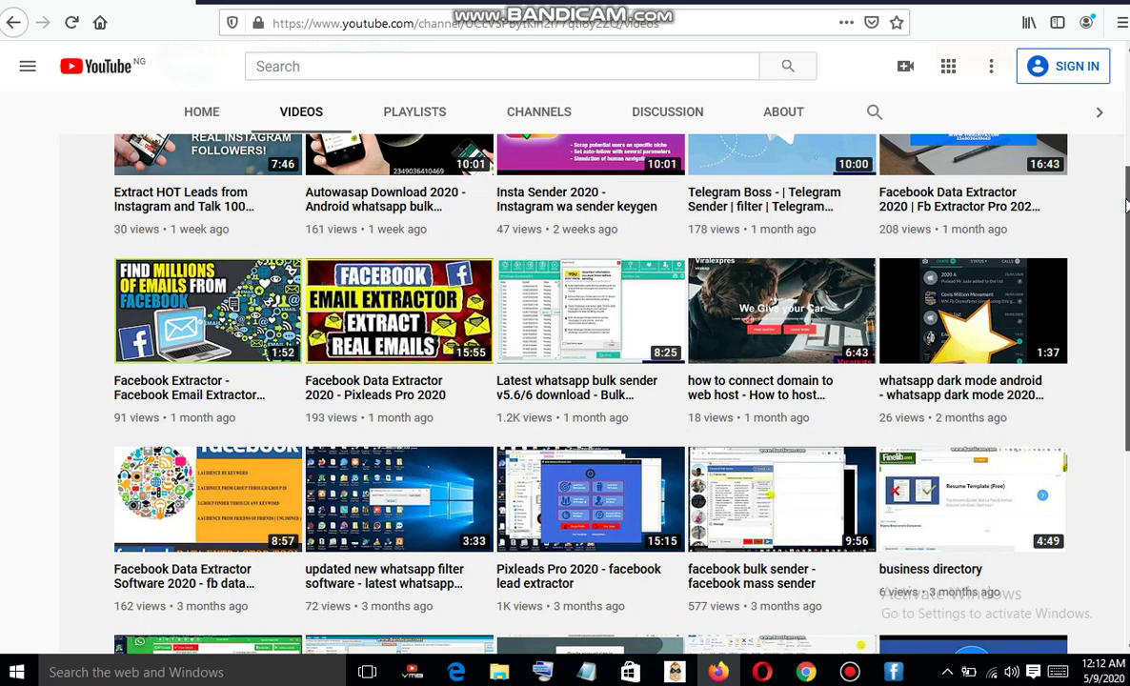
Switch from the YouTube channel back to Facebook Multi Messenger and stop the running message sending
drag(1125, 205, 1125, 158)
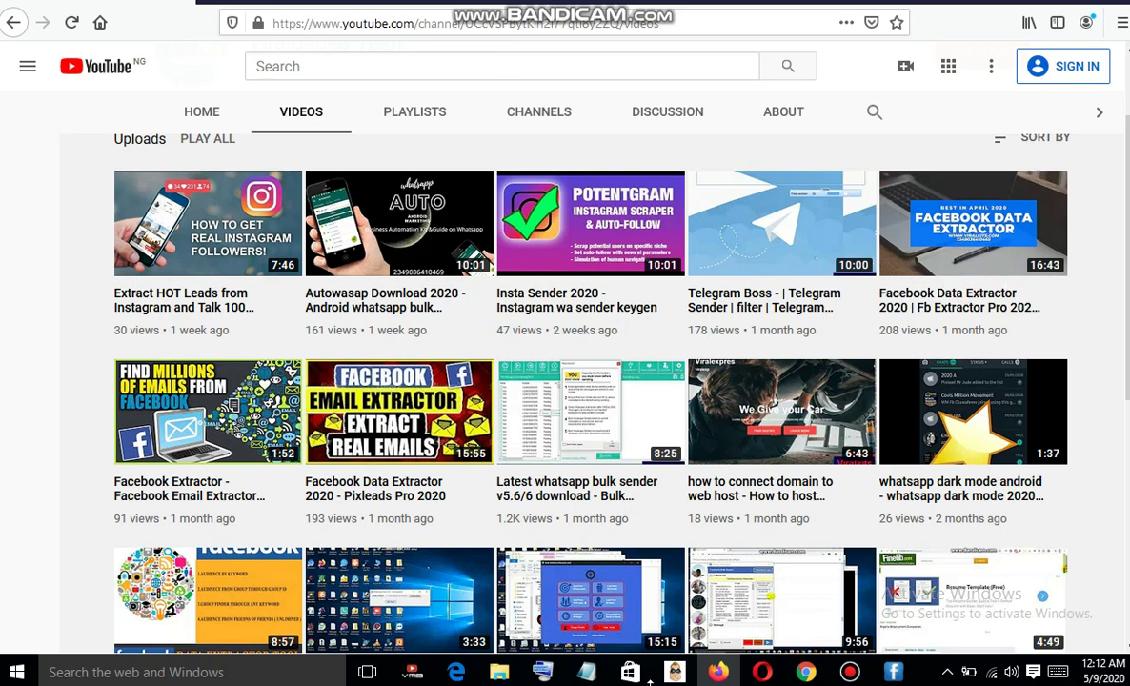
click(893, 672)
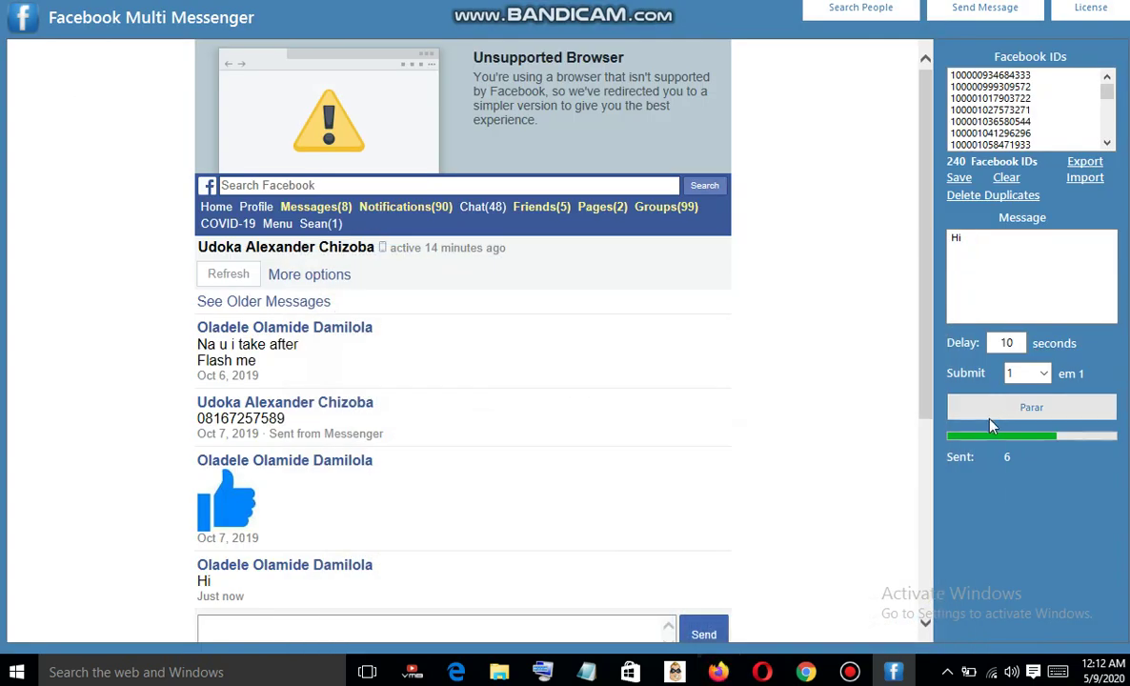
click(1033, 408)
Choose the Friends of extraction mode, then search Facebook for "omo" and open a matching person's profile
click(901, 11)
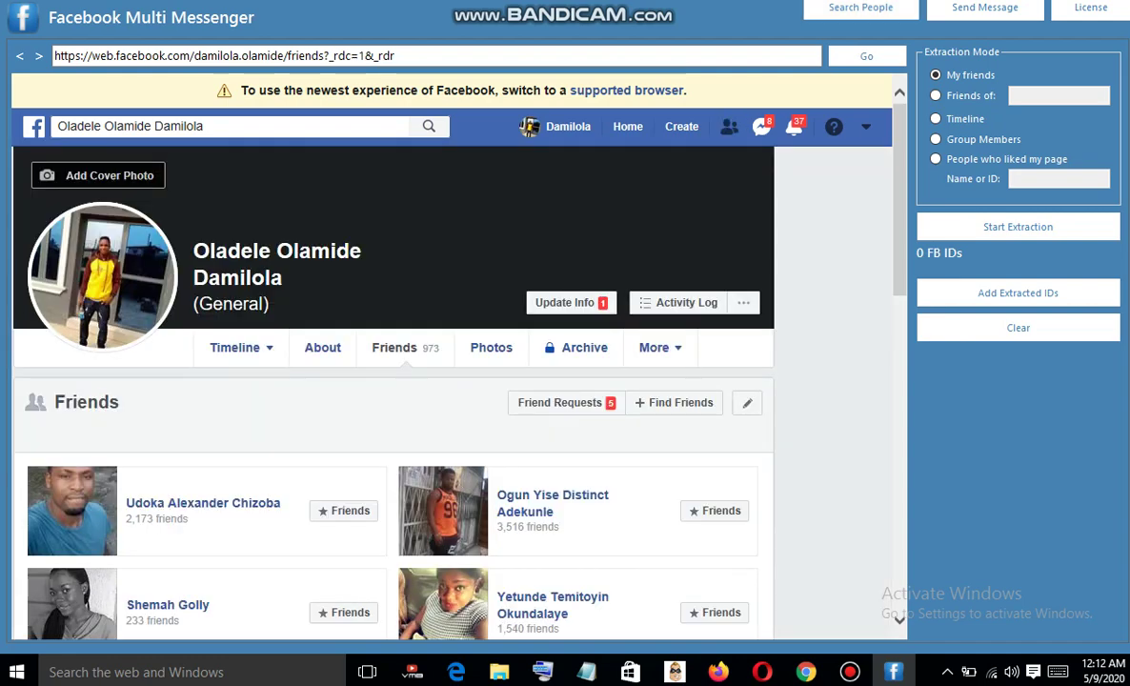
click(937, 97)
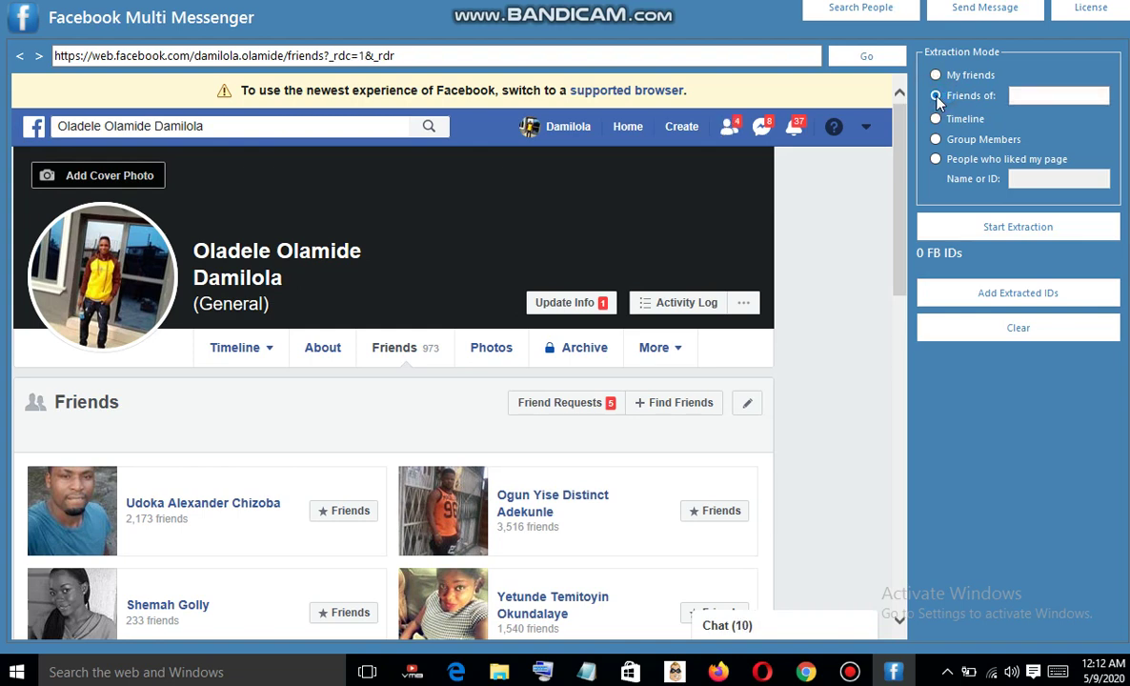
click(393, 123)
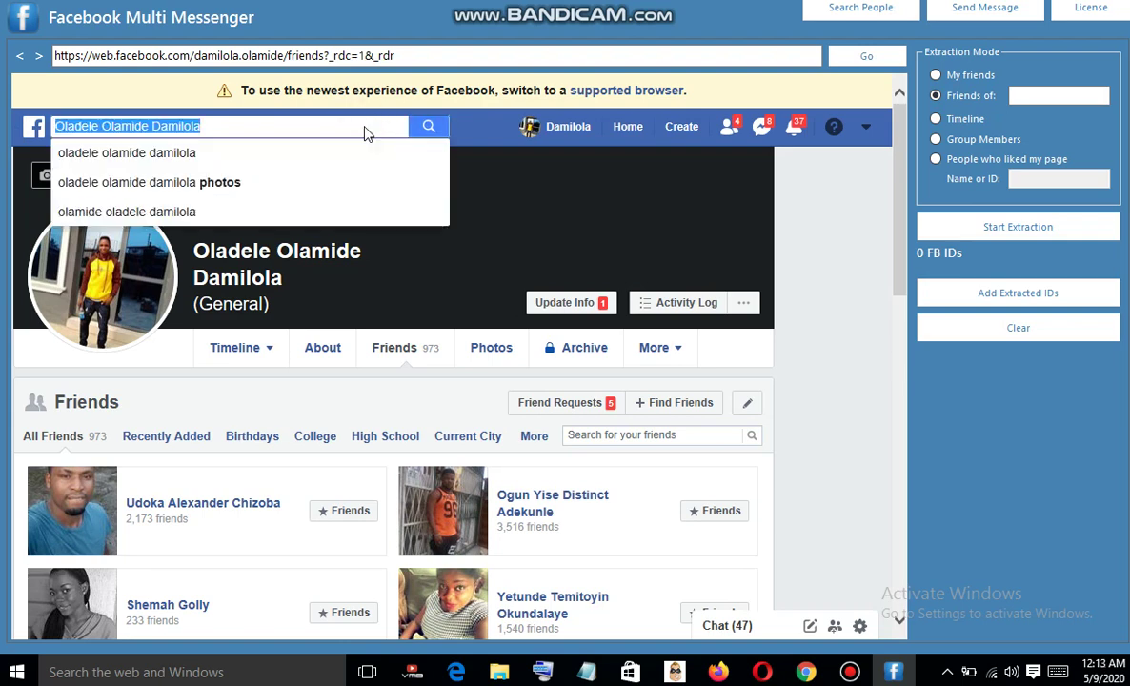
key(BackSpace)
text(omo)
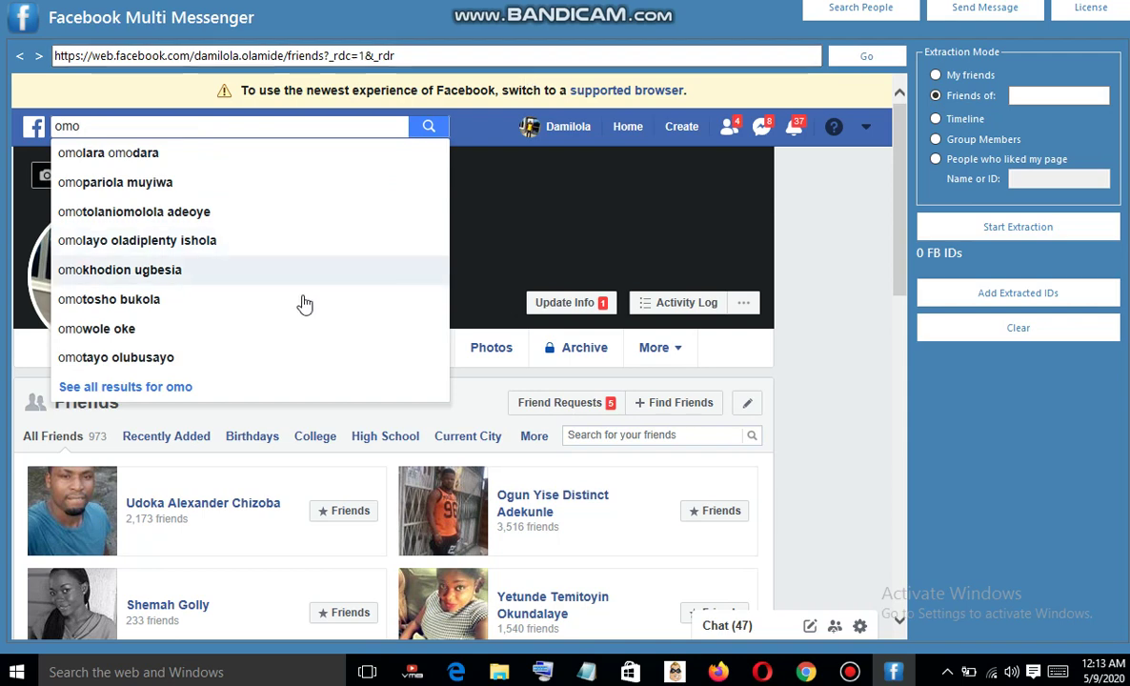
click(194, 362)
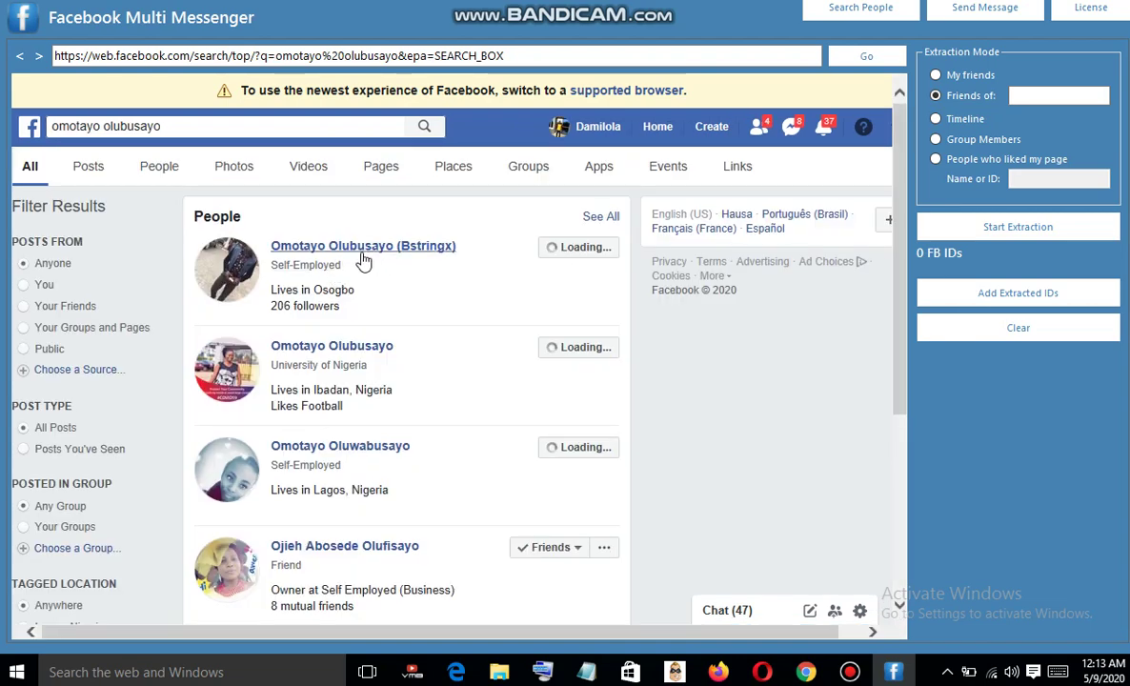
click(383, 245)
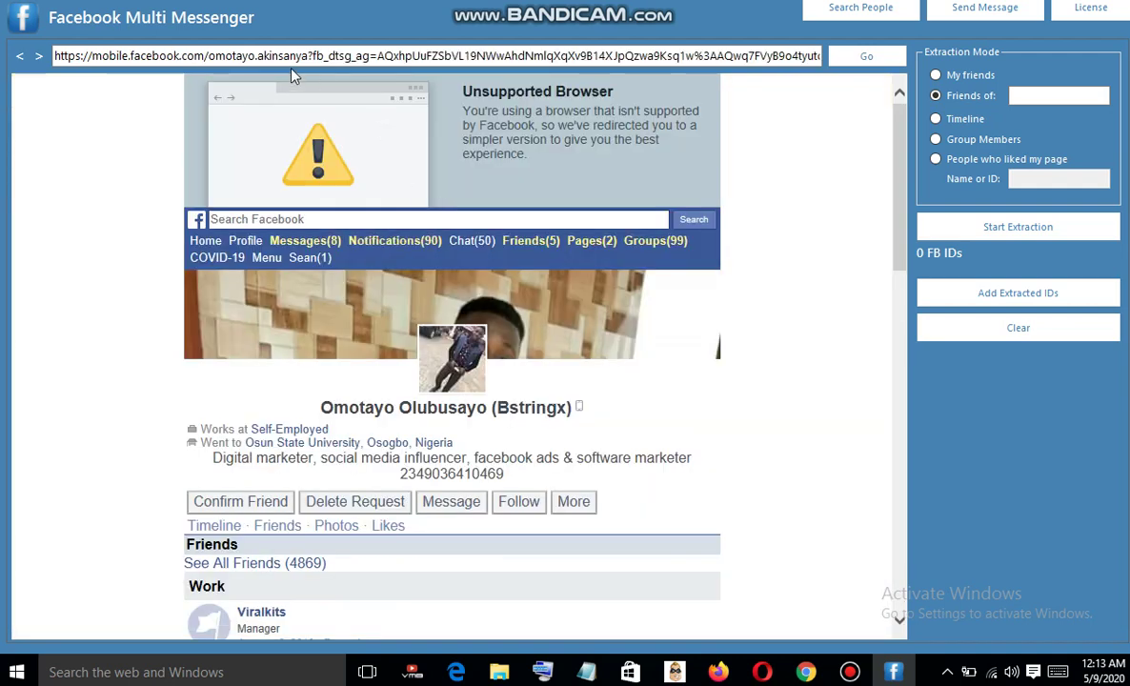
Copy the profile's username from the page address and return to the Facebook home feed
click(313, 57)
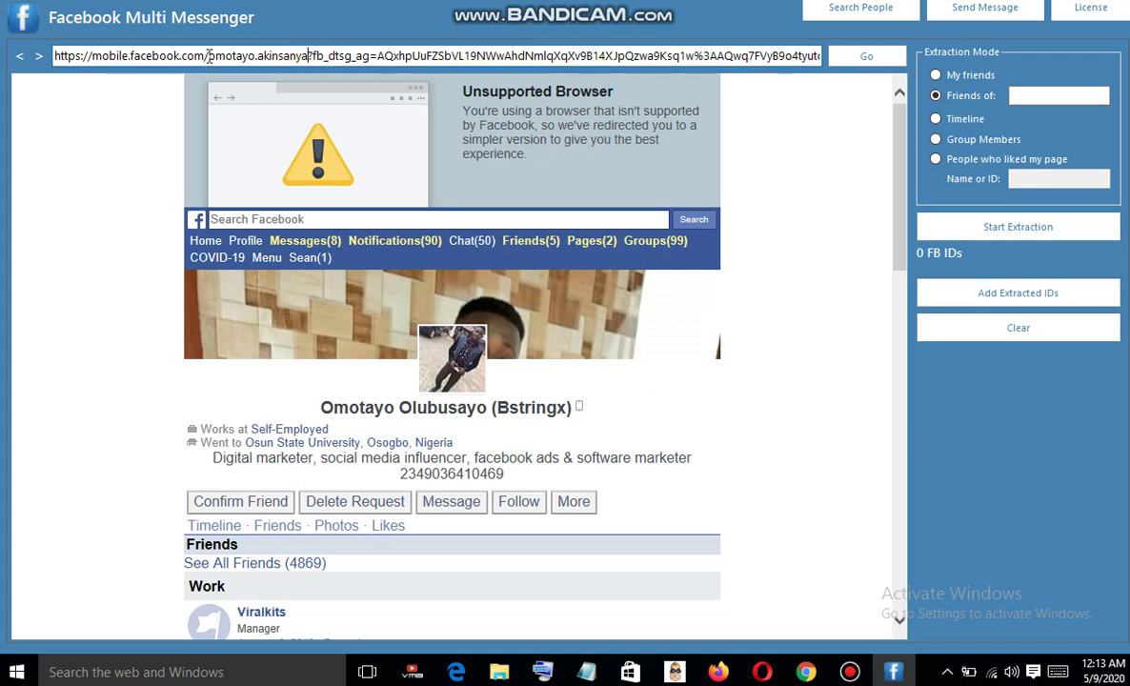
drag(208, 56, 301, 59)
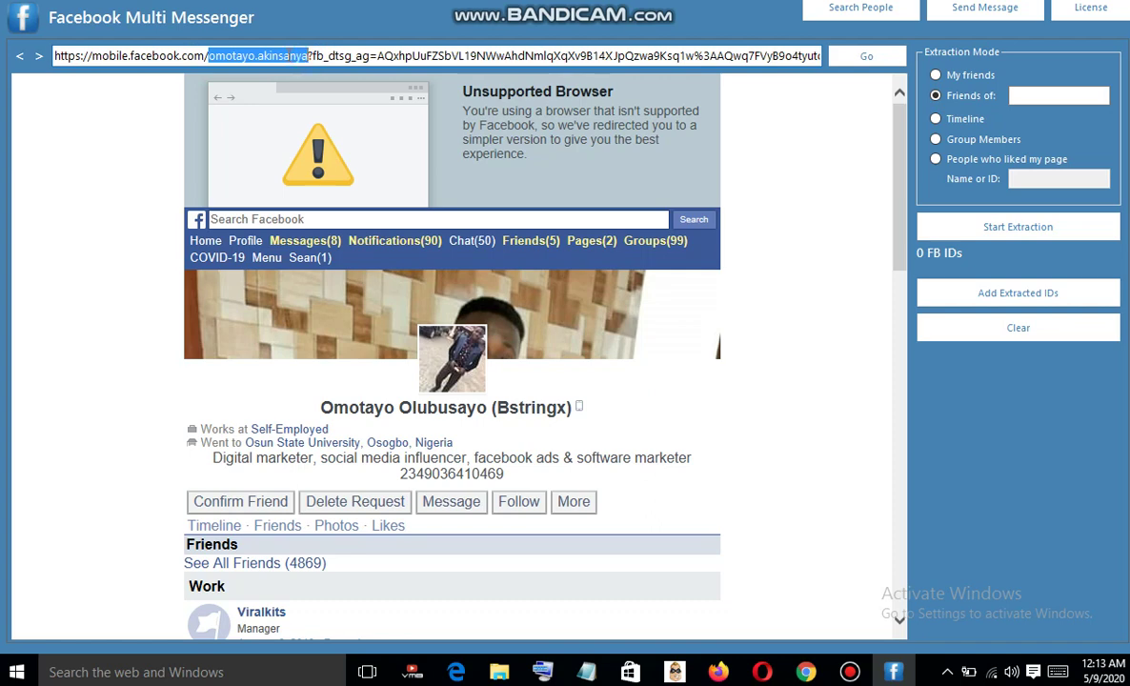
right_click(287, 59)
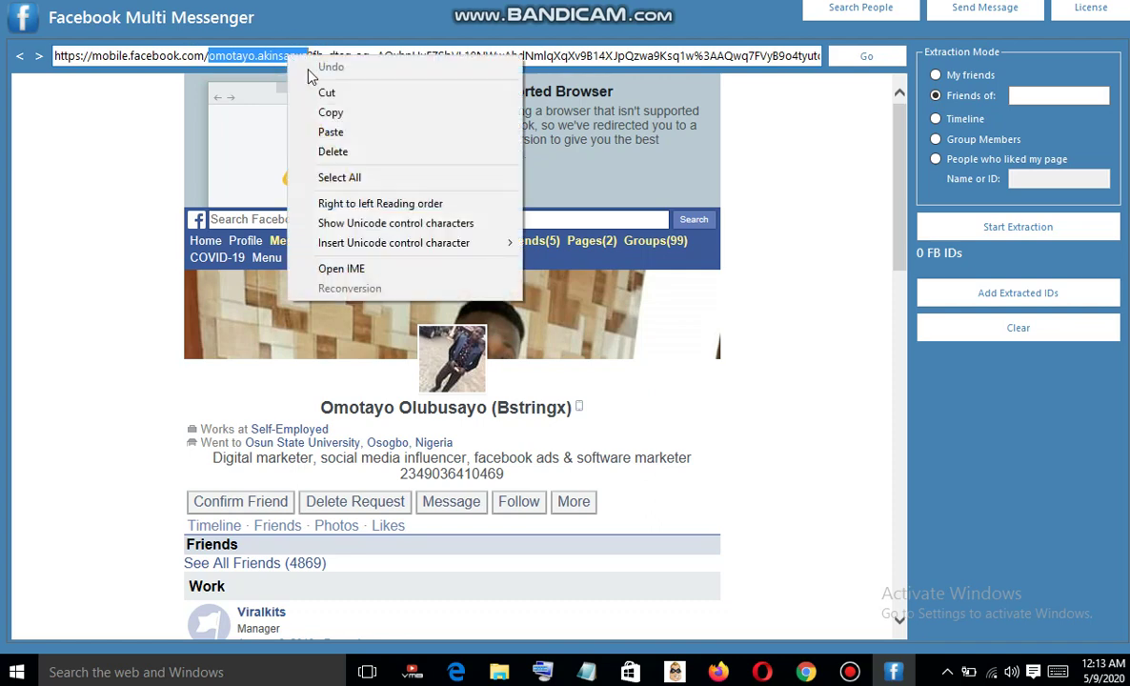
click(333, 113)
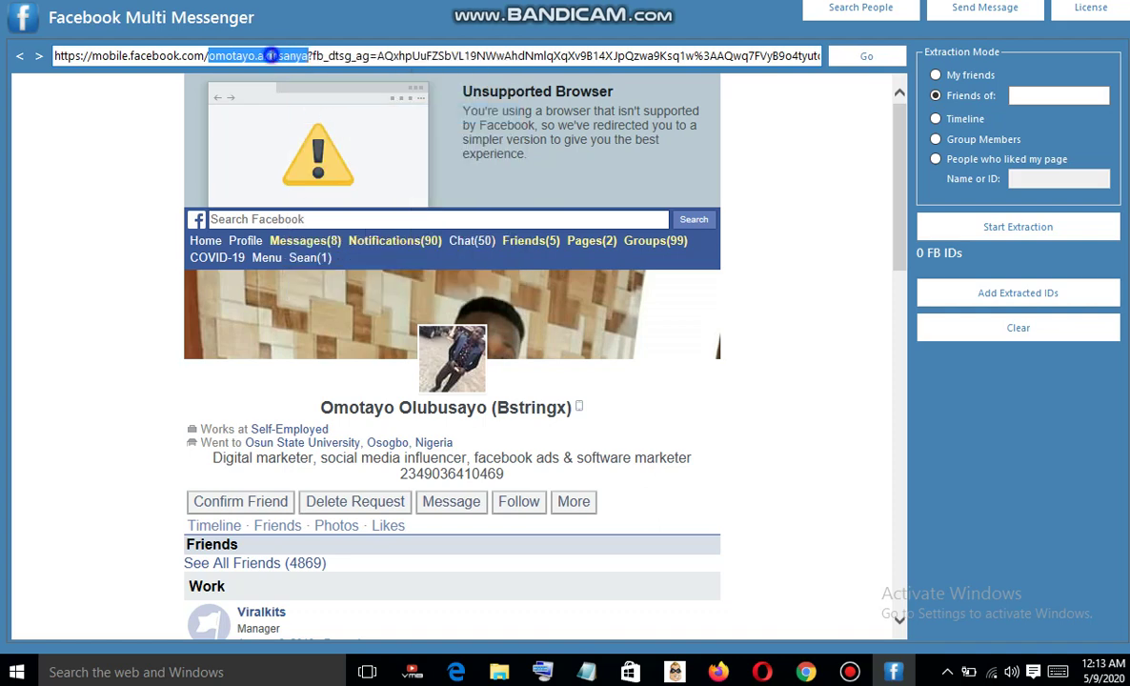
right_click(273, 57)
click(311, 112)
click(190, 212)
click(210, 240)
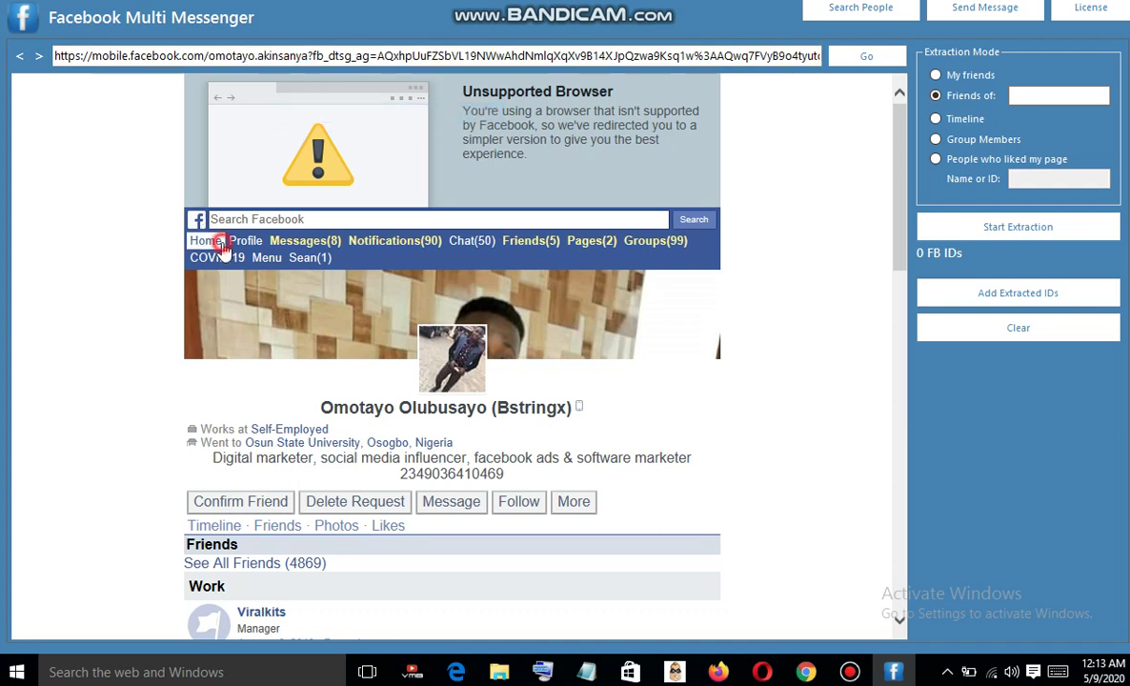
Paste the copied username as the Friends of target, run the ID extraction and stop it
click(1025, 96)
right_click(1026, 95)
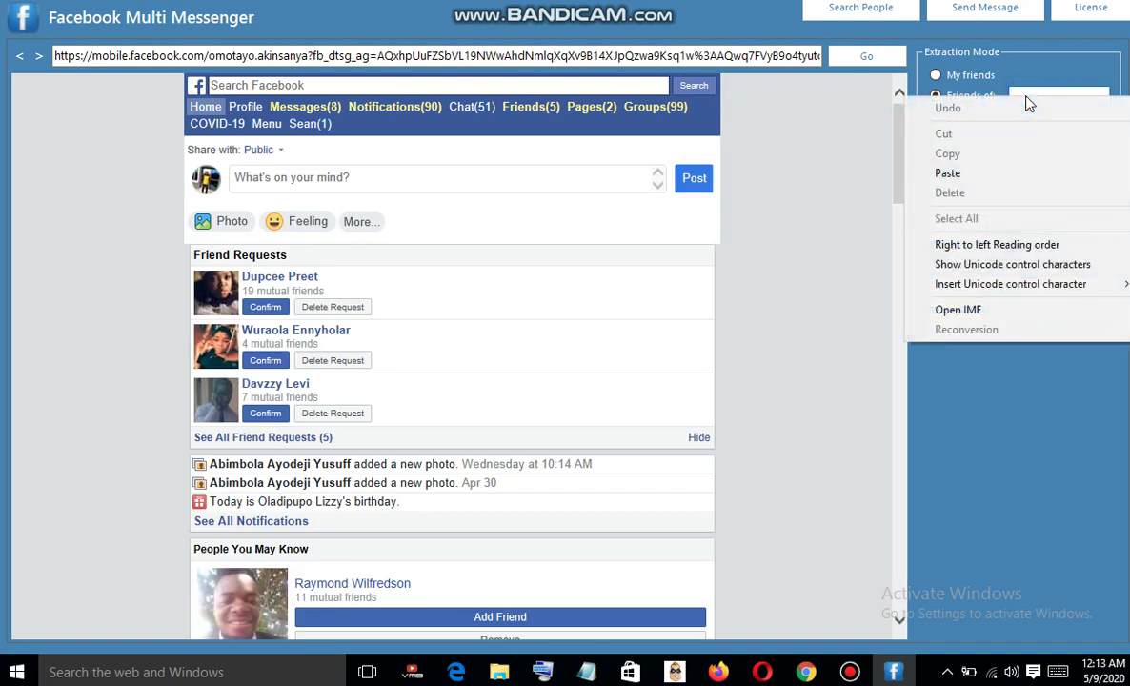
click(972, 175)
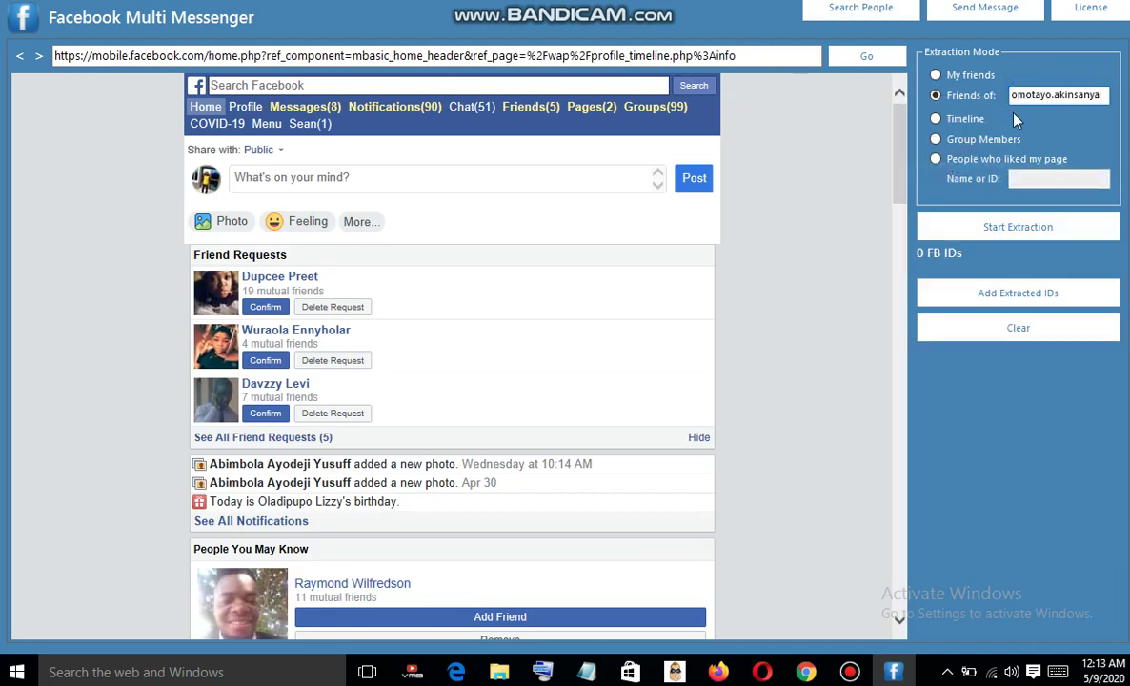
click(1027, 229)
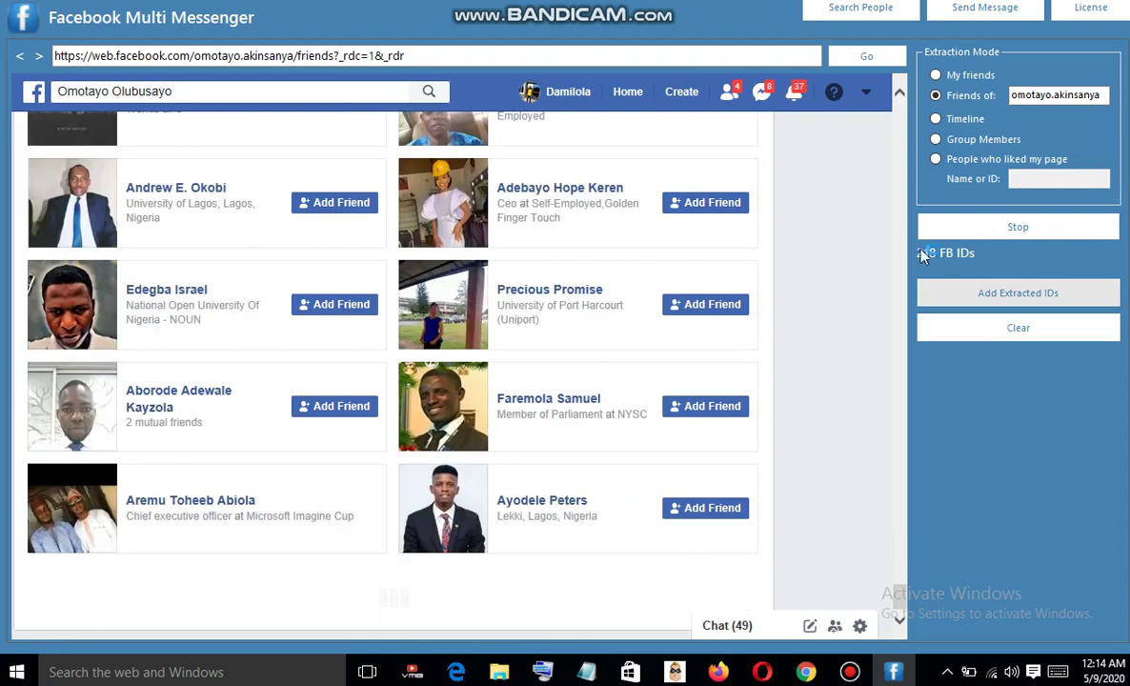
click(983, 238)
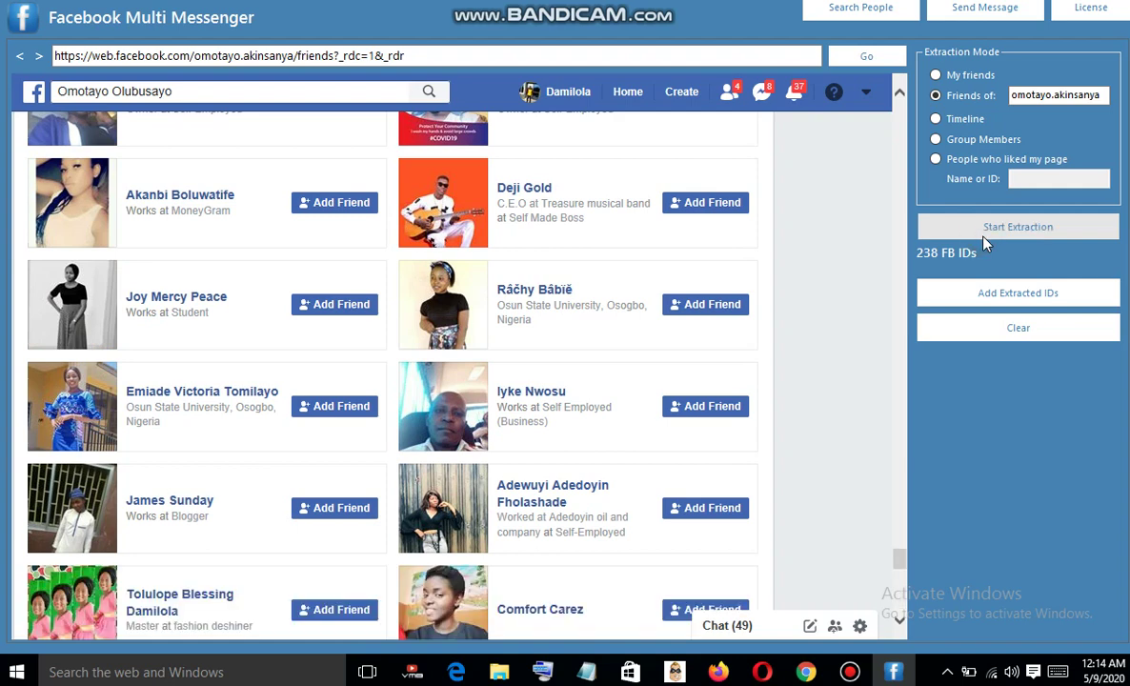
Clear the old Facebook IDs from the message sending list
click(996, 8)
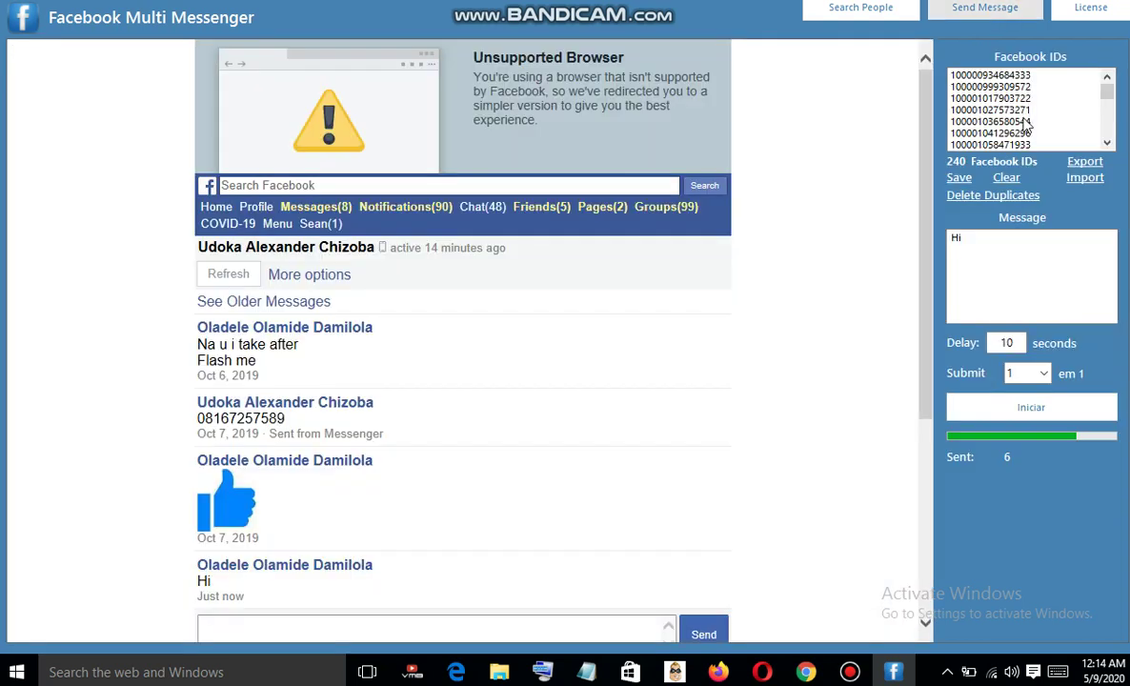
click(1003, 181)
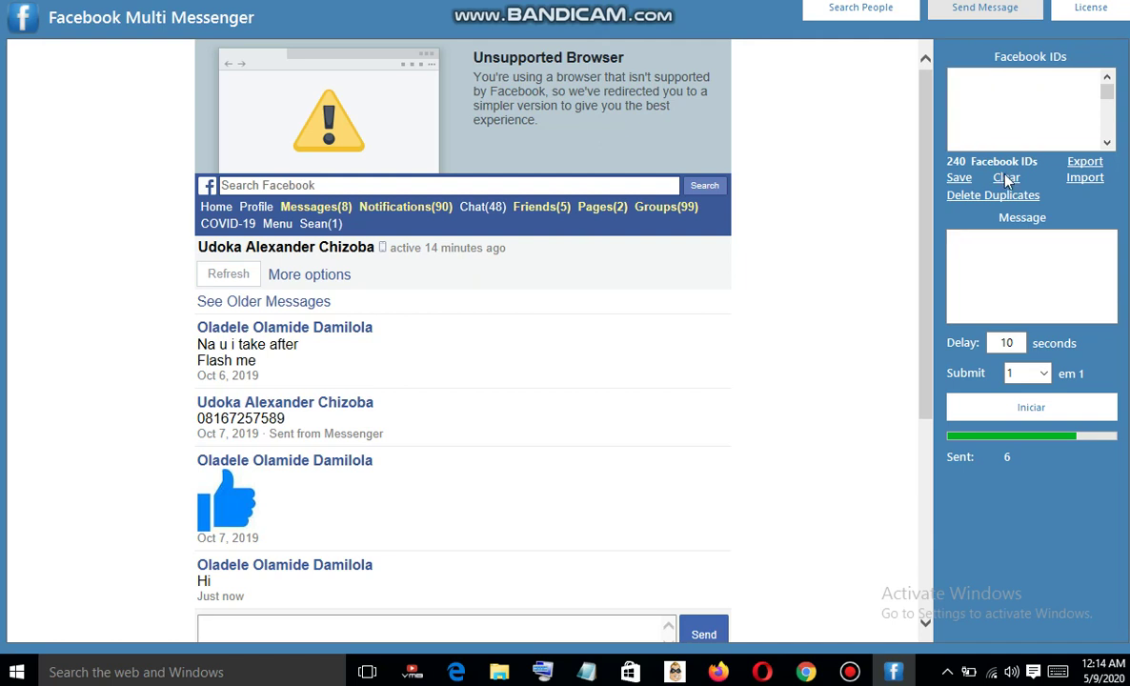
click(1007, 179)
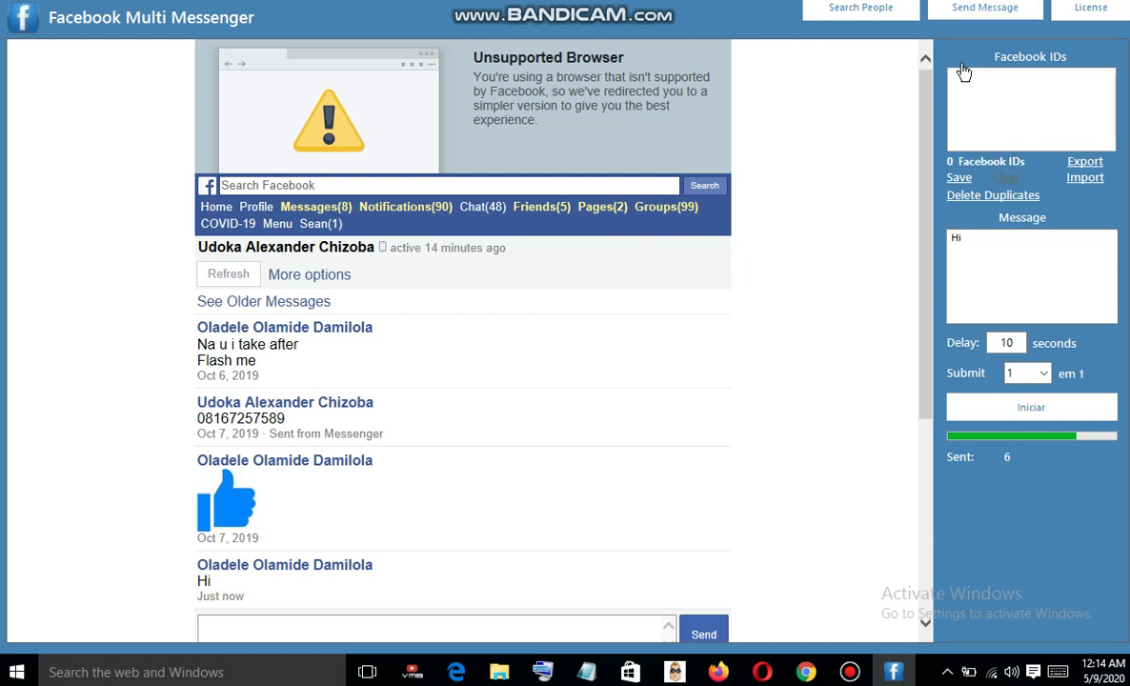
Add the extracted friend IDs to the message sending list and check the entries there
click(872, 10)
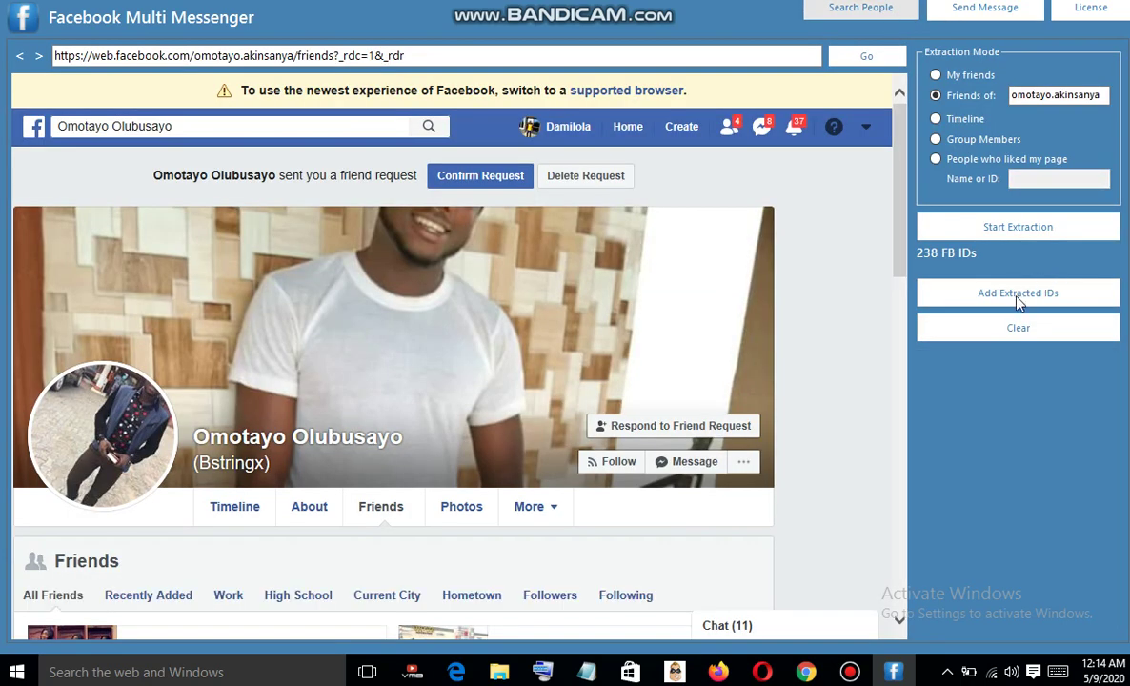
click(1035, 301)
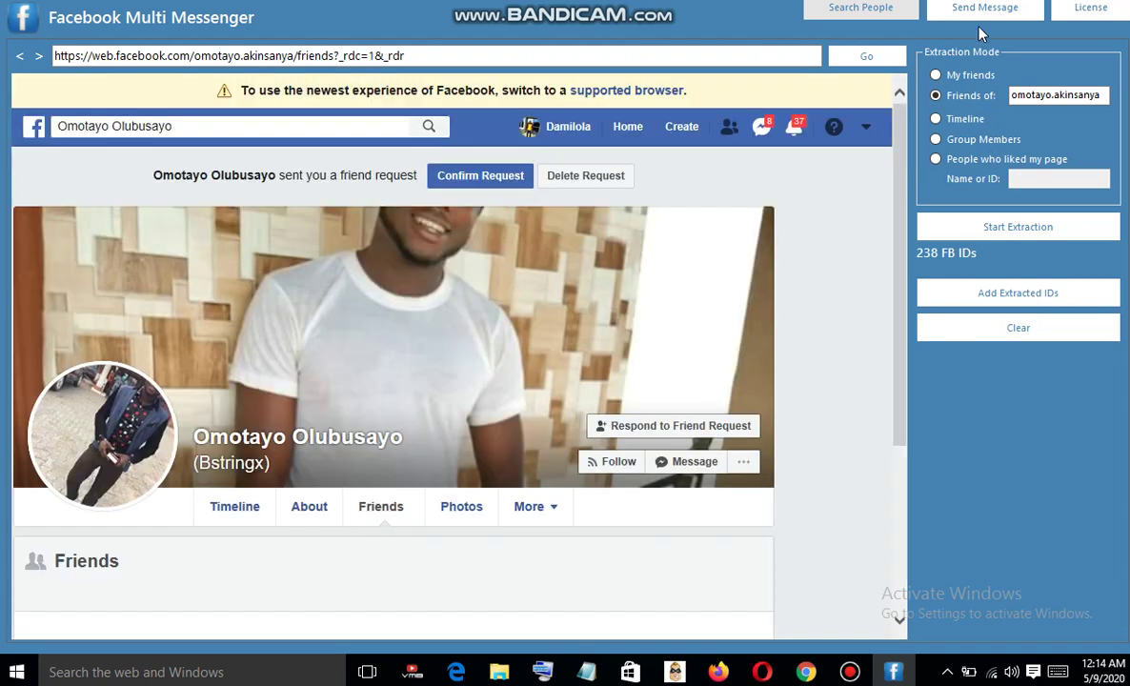
click(987, 11)
click(989, 11)
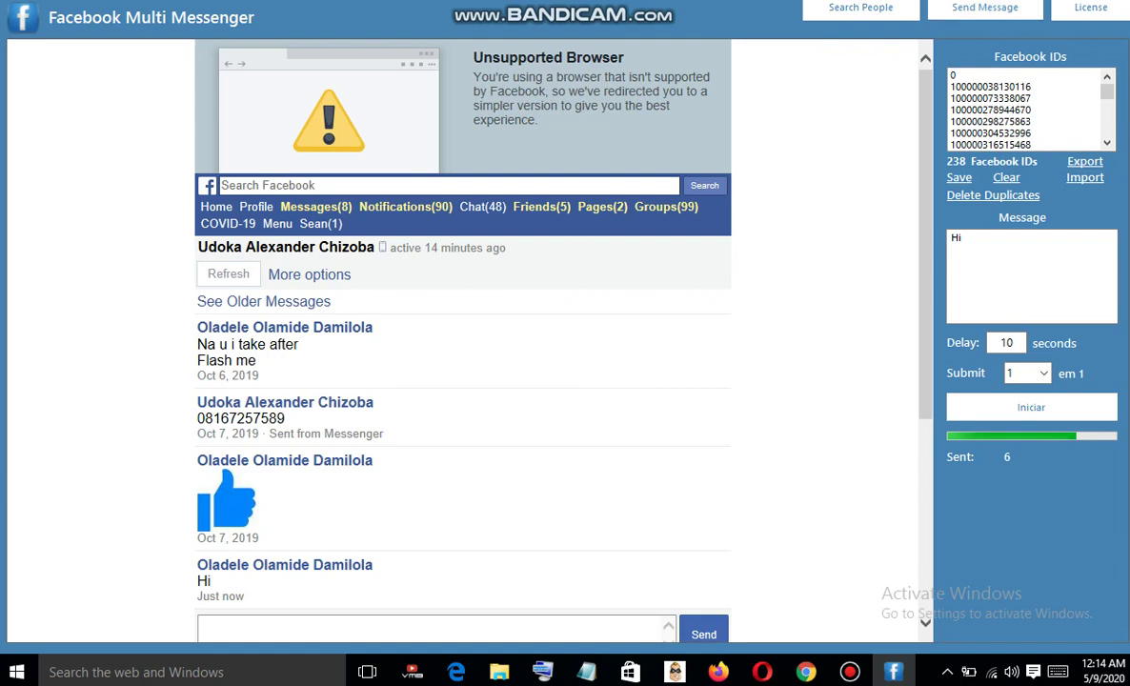
right_click(1113, 91)
mouse_move(1115, 95)
mouse_down()
mouse_move(1108, 125)
mouse_move(1107, 86)
mouse_up()
click(1020, 86)
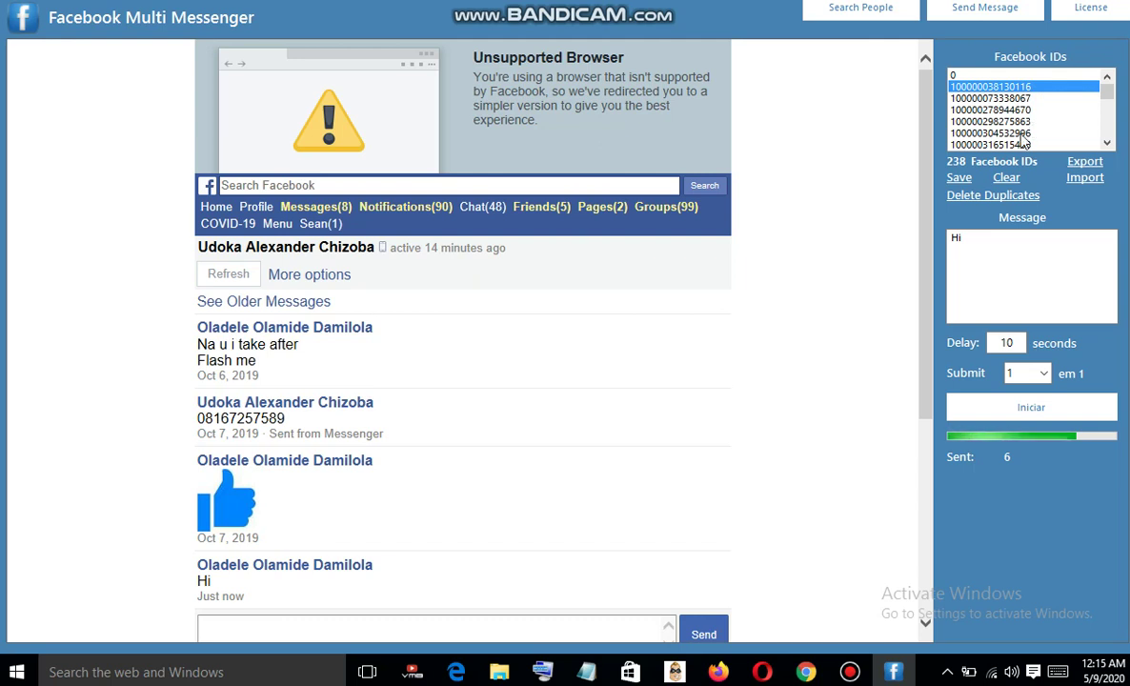
Save the Facebook ID list and export it to the Desktop as the text file "omo fb ids"
click(970, 180)
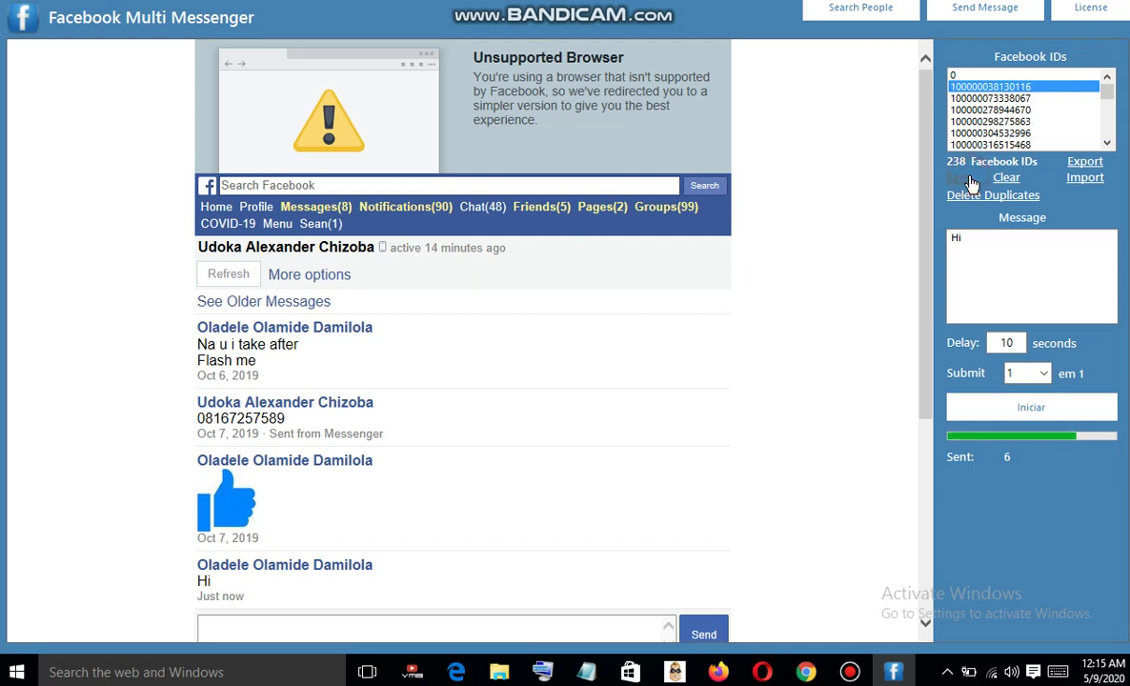
key(Return)
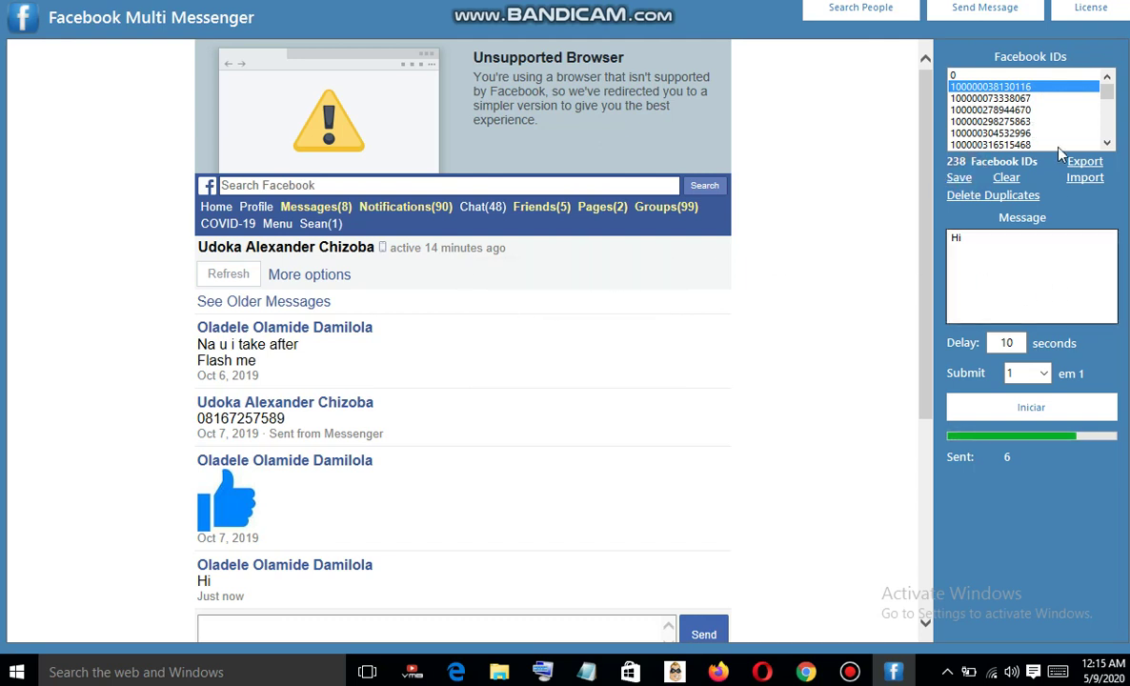
click(1085, 162)
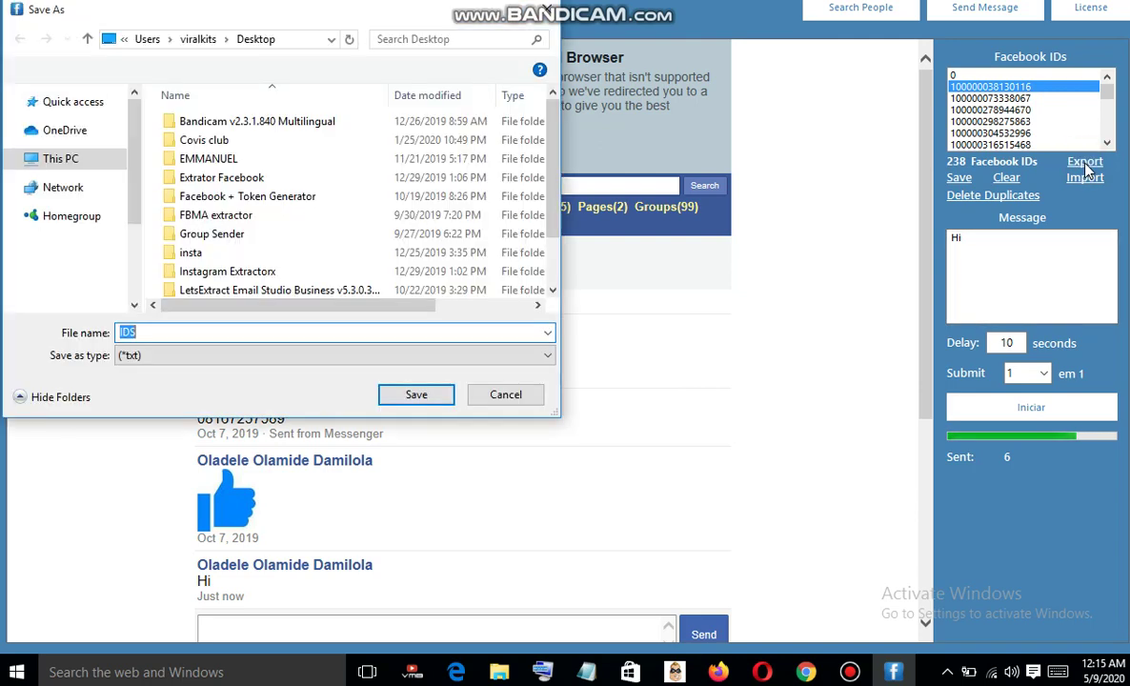
text(o)
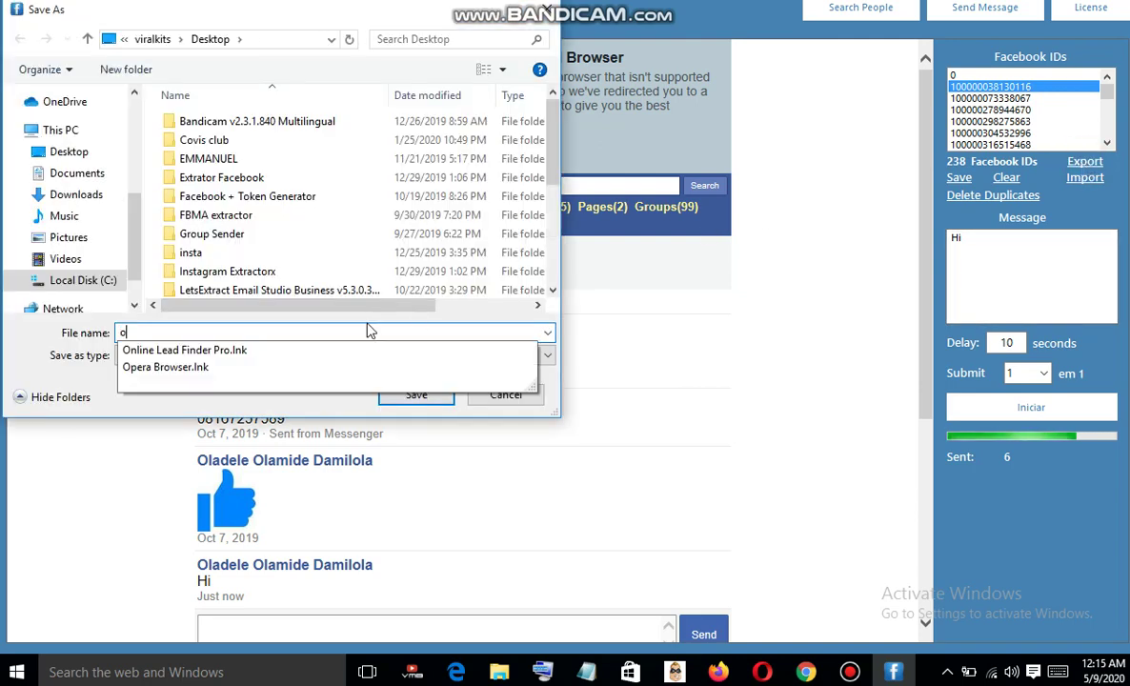
text(mo id)
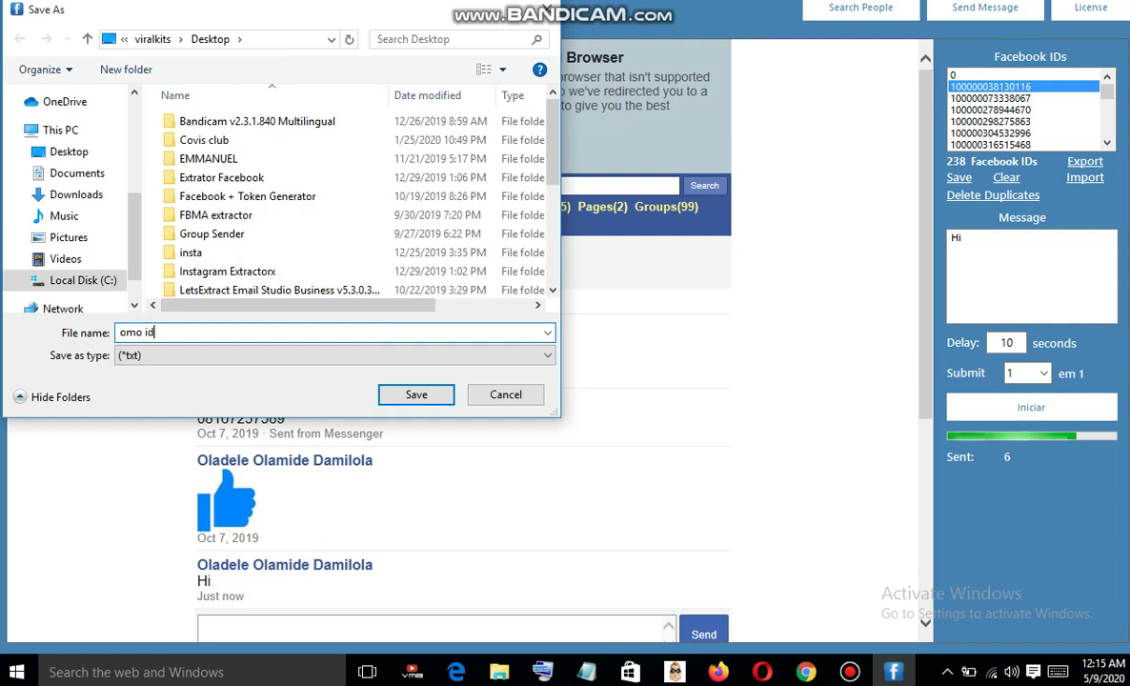
key(BackSpace)
key(BackSpace)
text(fb ids)
key(Return)
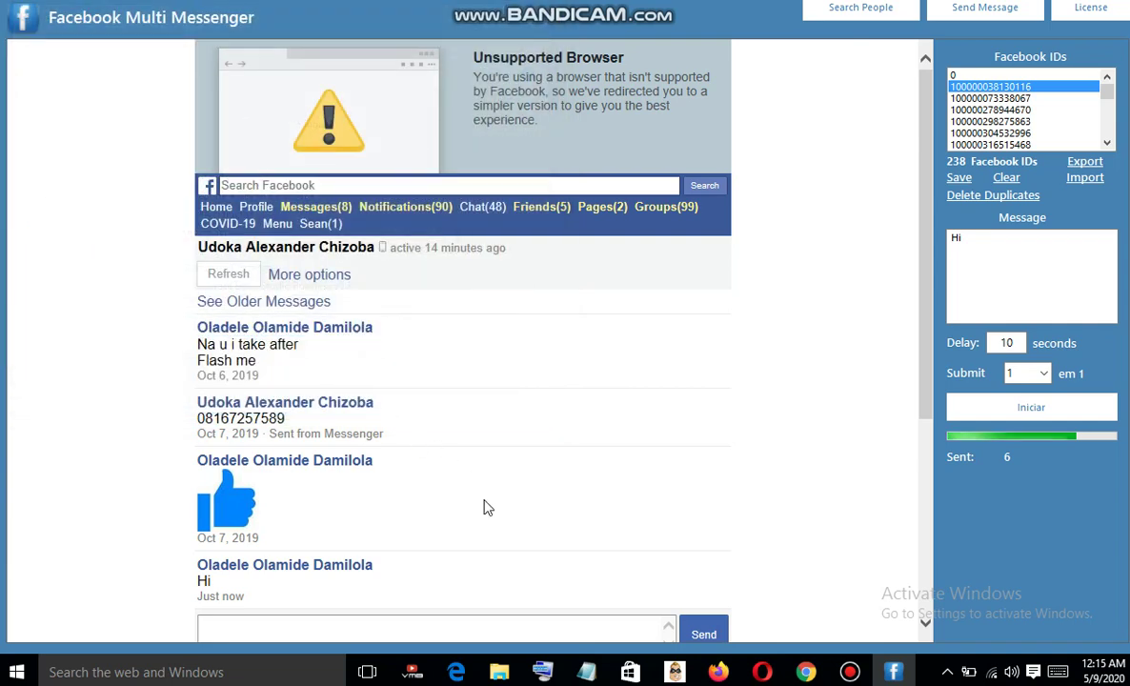
Empty the Facebook ID list after the export and briefly check the open file windows
scroll(484, 508, down, 5)
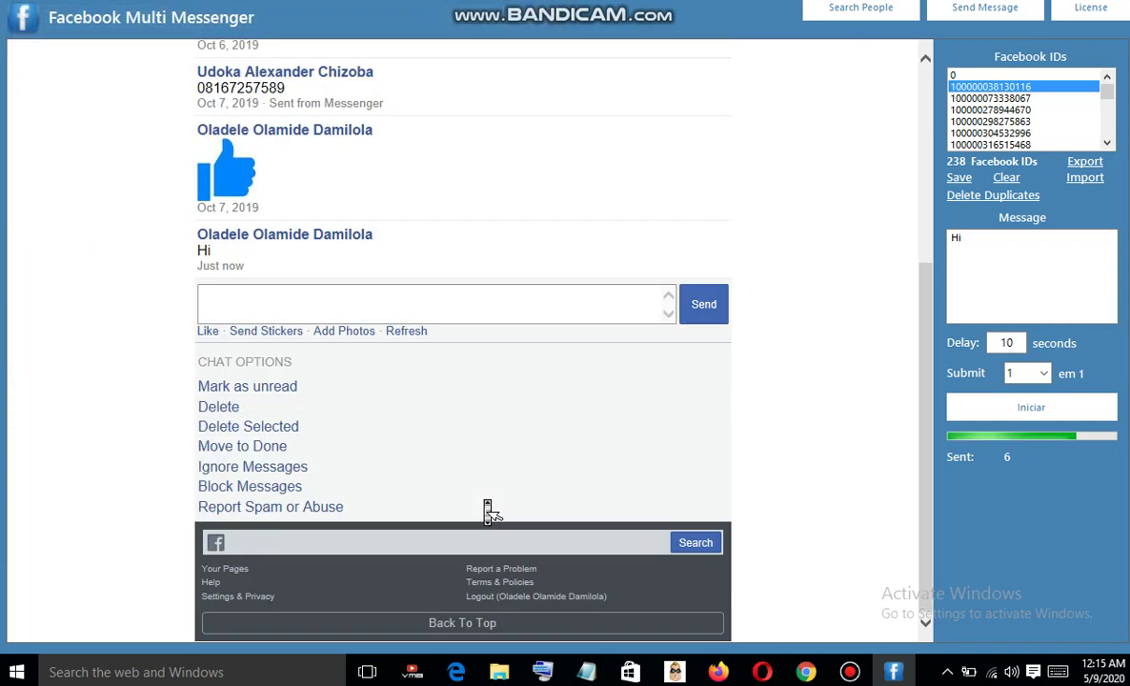
click(1010, 180)
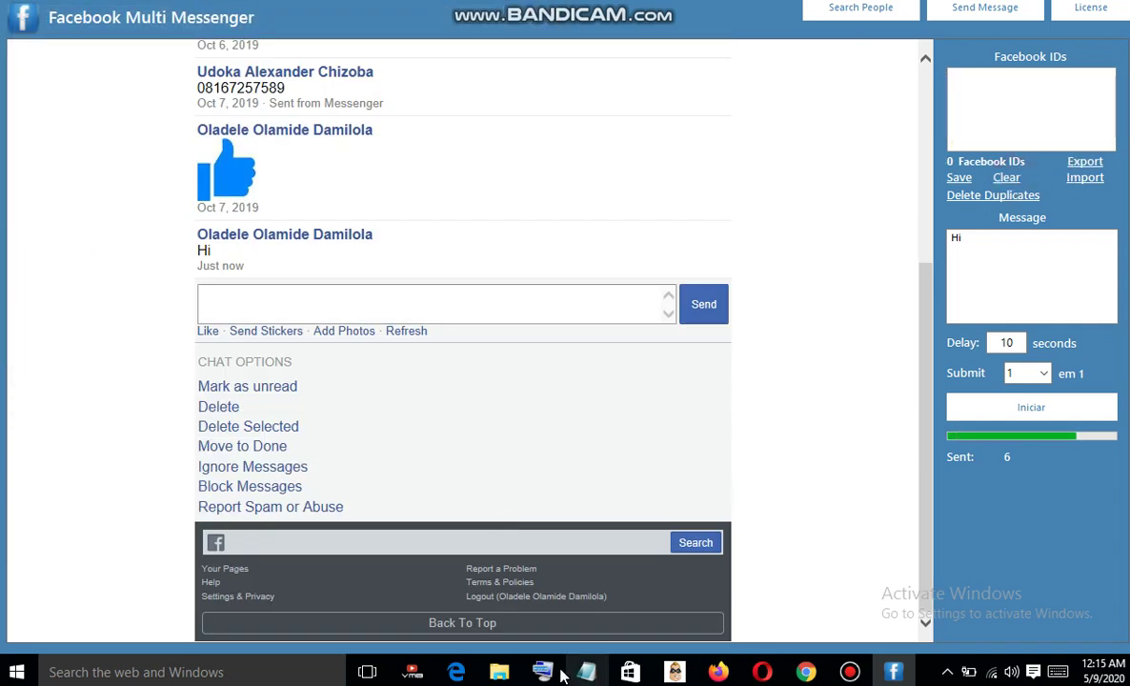
mouse_move(500, 671)
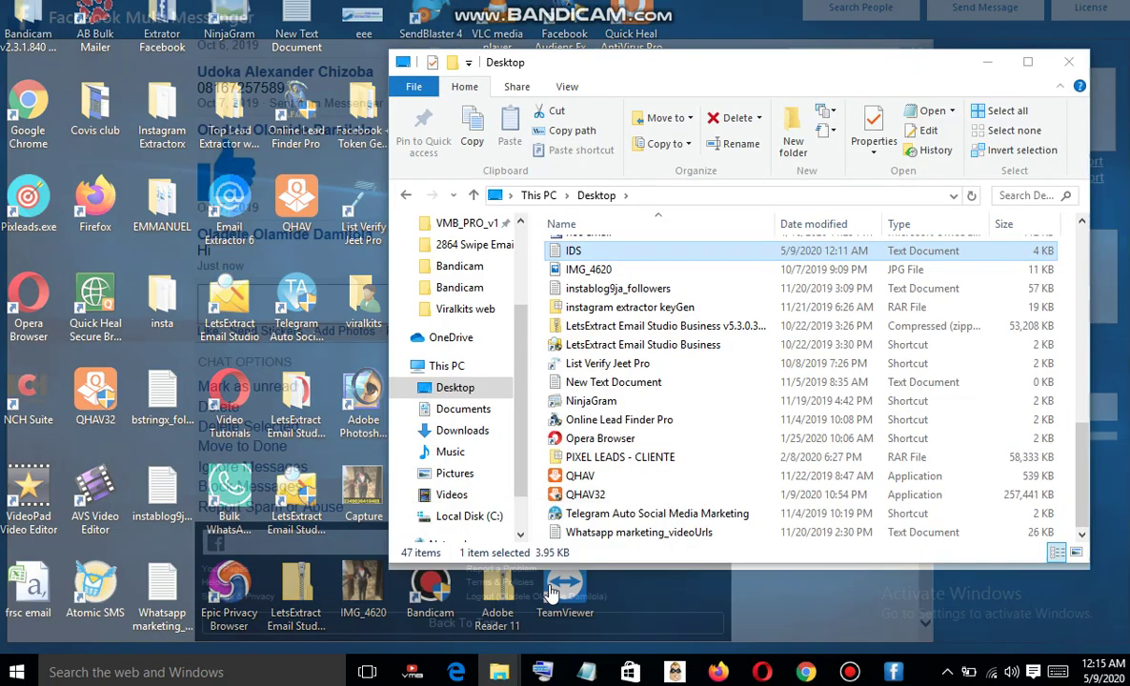
click(550, 590)
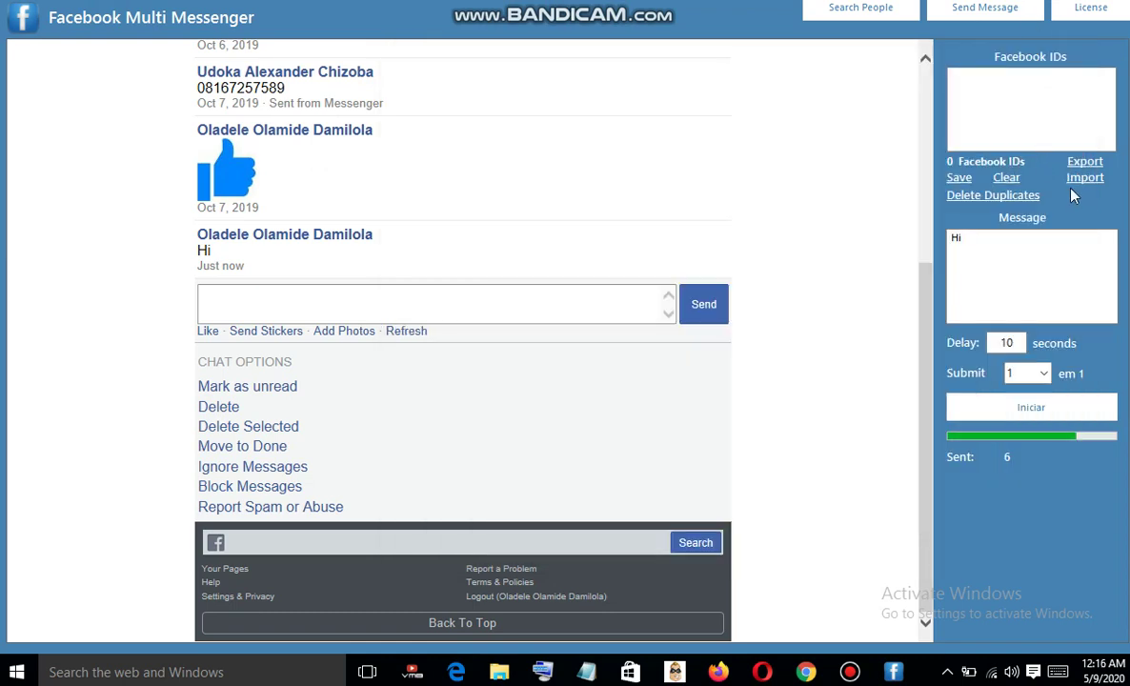
Import the Facebook IDs from the Desktop text file "omo fb ids" and look through the list
click(1085, 181)
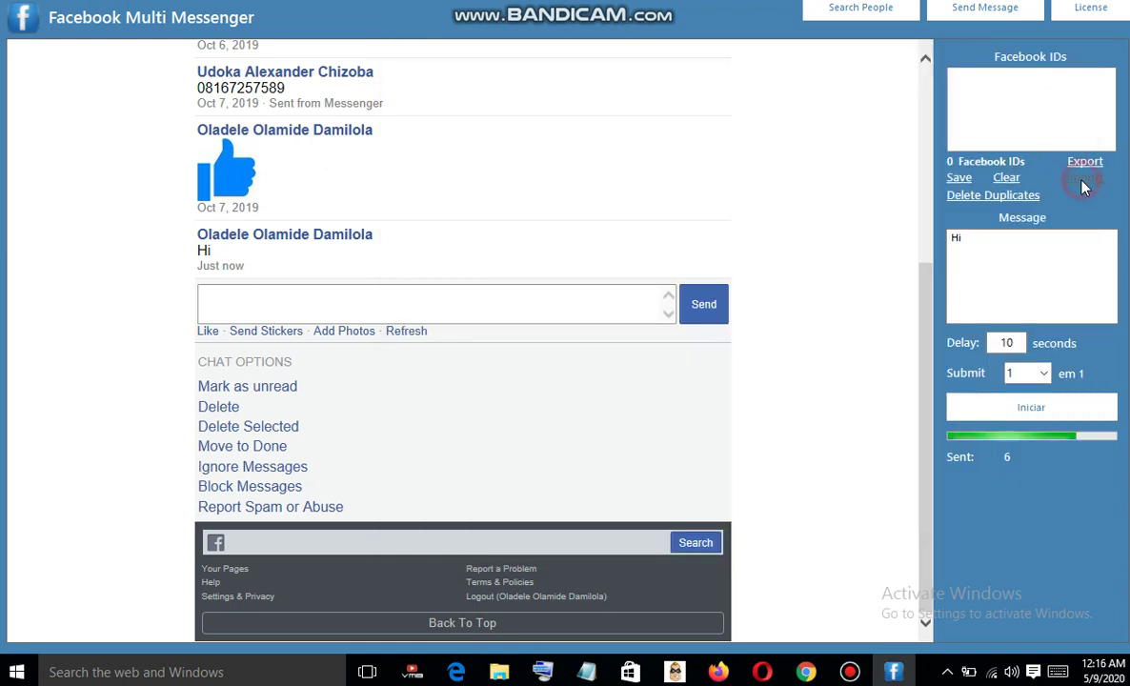
click(208, 162)
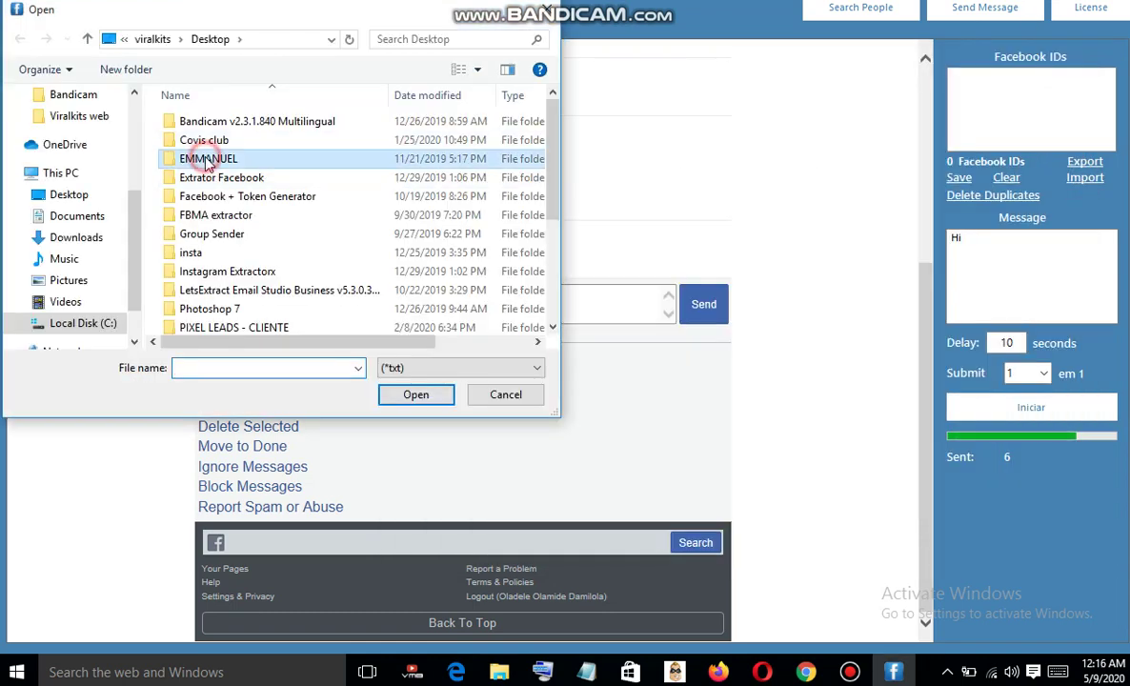
scroll(207, 162, down, 3)
click(205, 305)
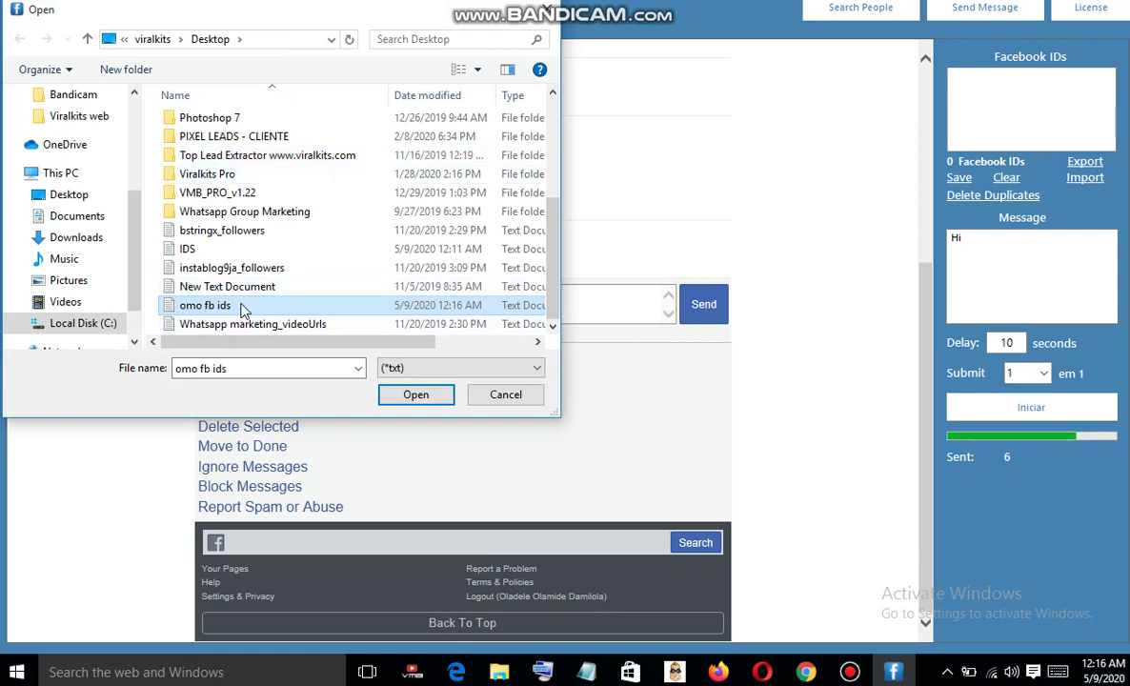
click(401, 399)
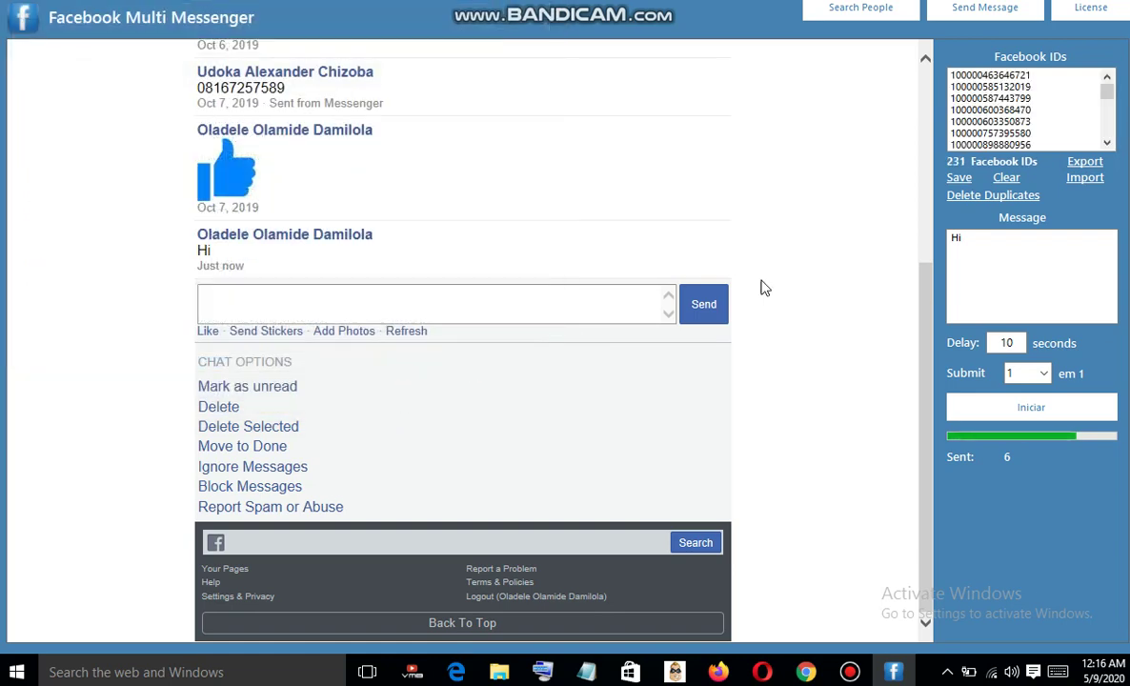
click(1106, 140)
drag(1103, 141, 1106, 88)
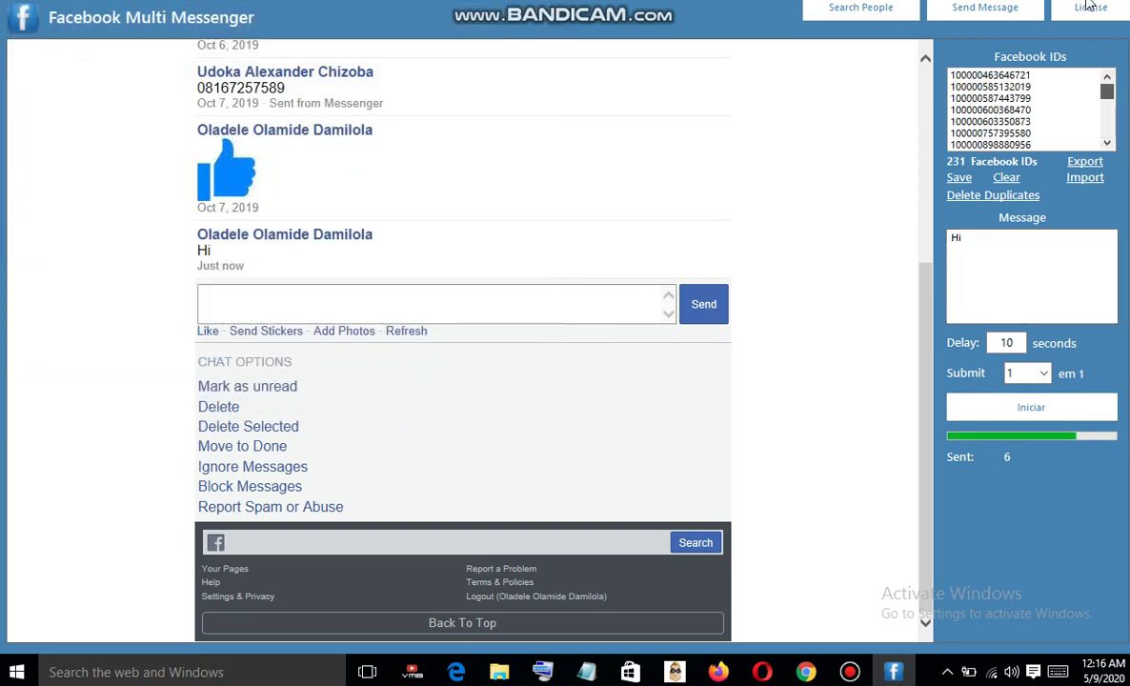
Replace the message with "Hi, do u know you can download software on viralkits.com?" and start sending it to the imported IDs
click(988, 243)
double_click(988, 243)
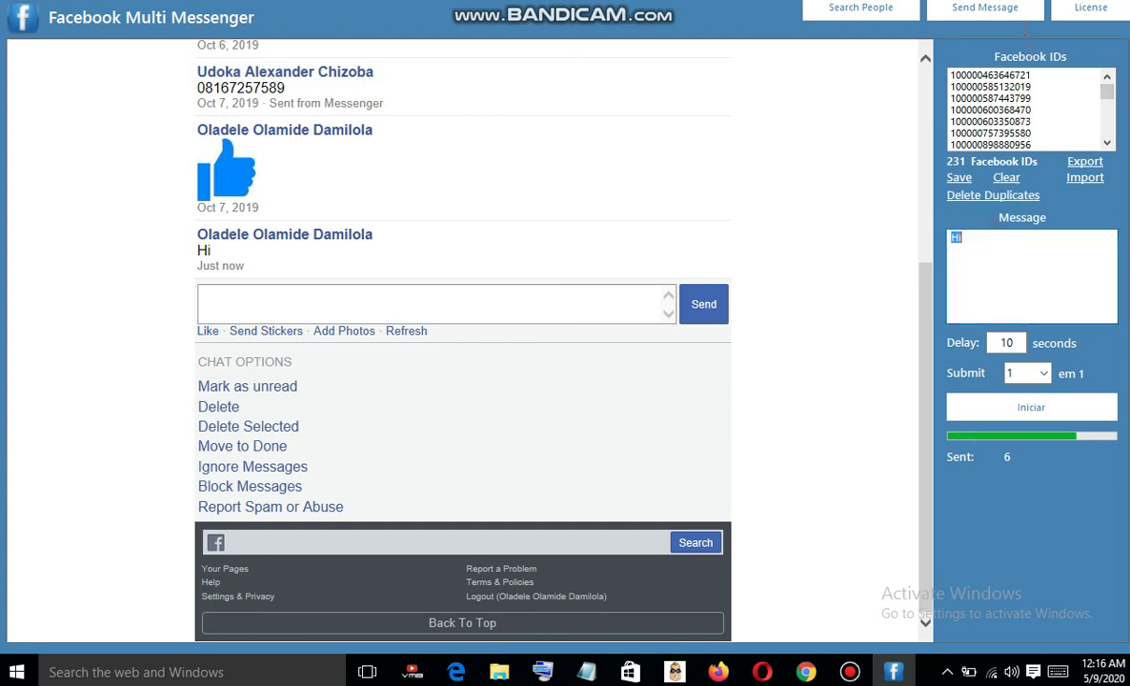
text(Hi, do u know you can download software on viralkits.com?)
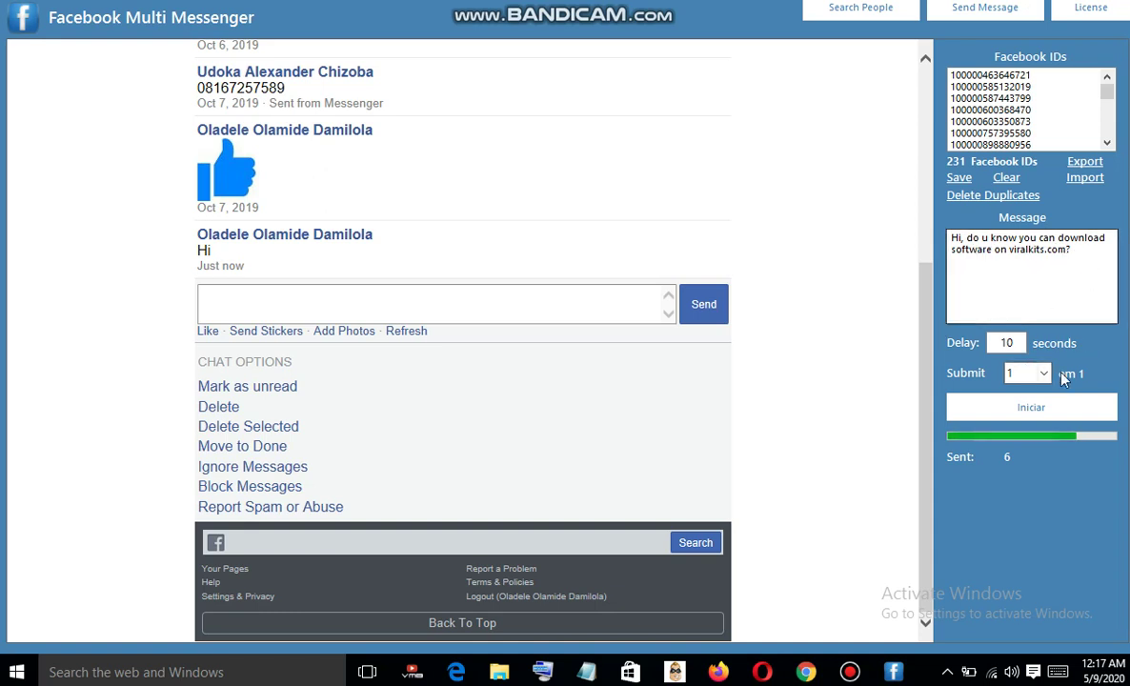
click(1039, 418)
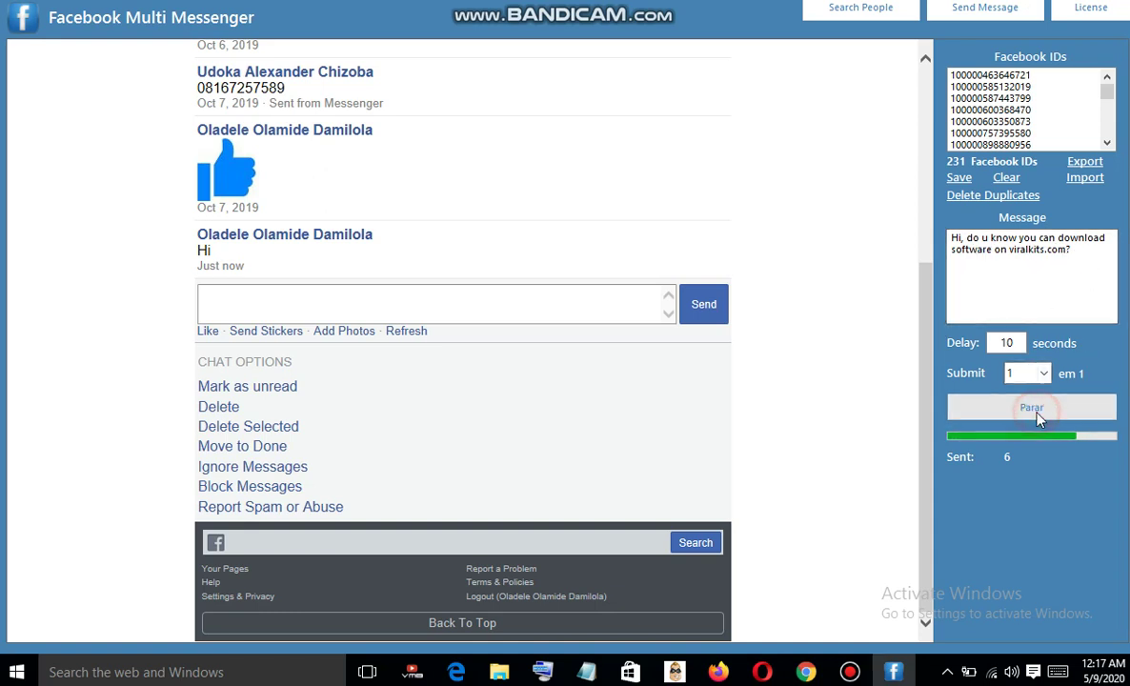